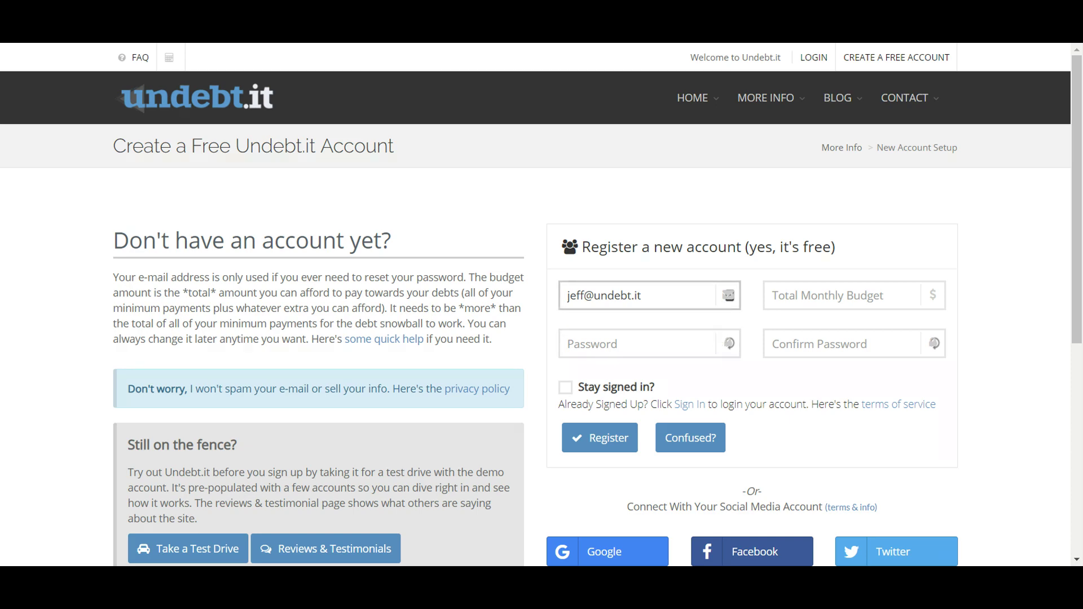
# - Set the total monthly budget to 1000 in the new account registration form
pyautogui.click(773, 296)
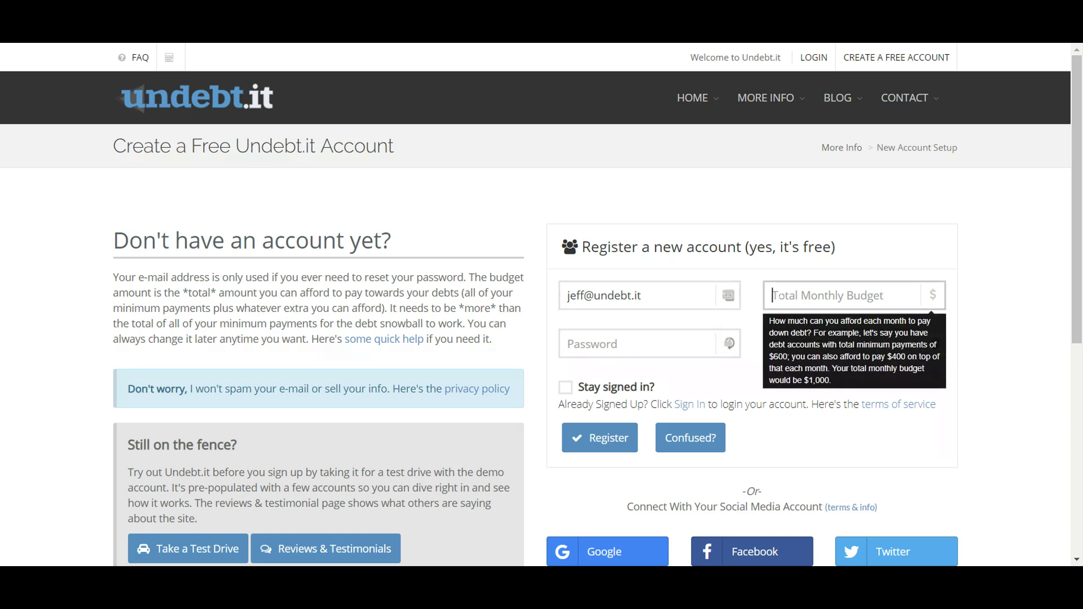
pyautogui.click(877, 262)
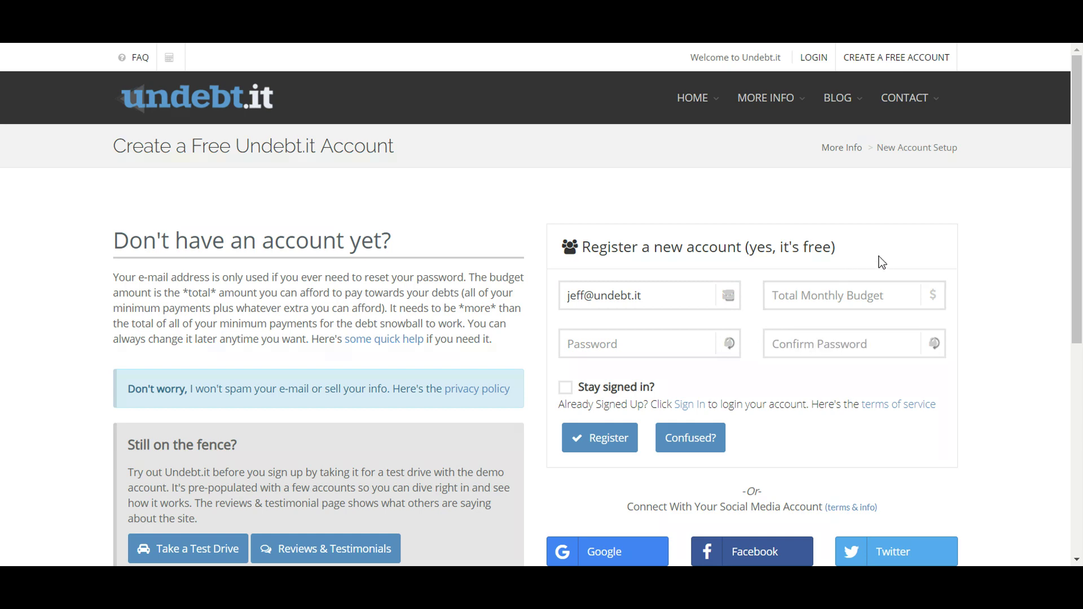
pyautogui.click(865, 290)
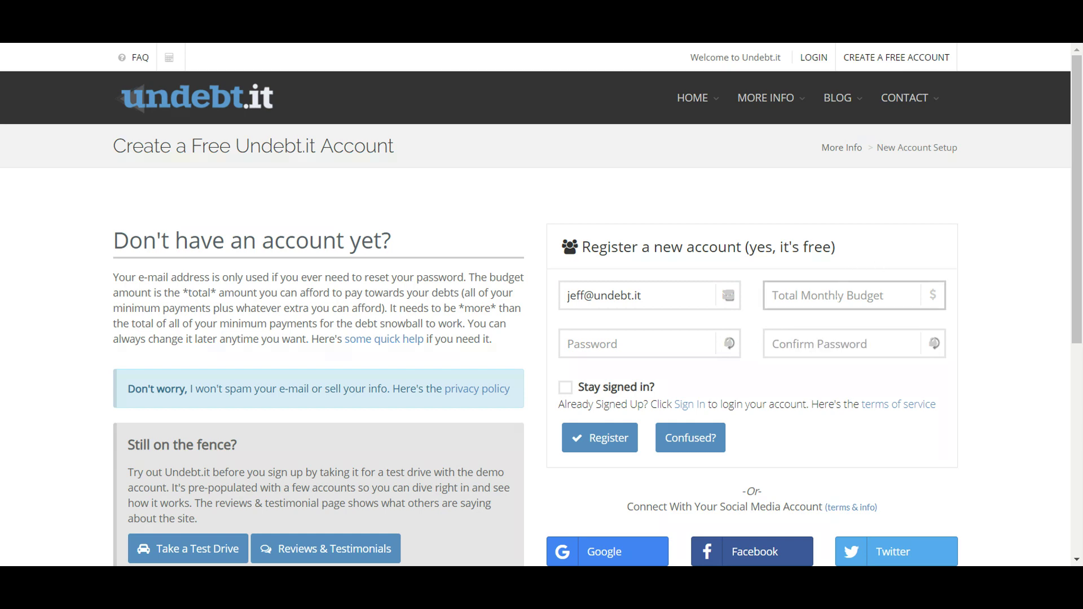
pyautogui.write('1000')
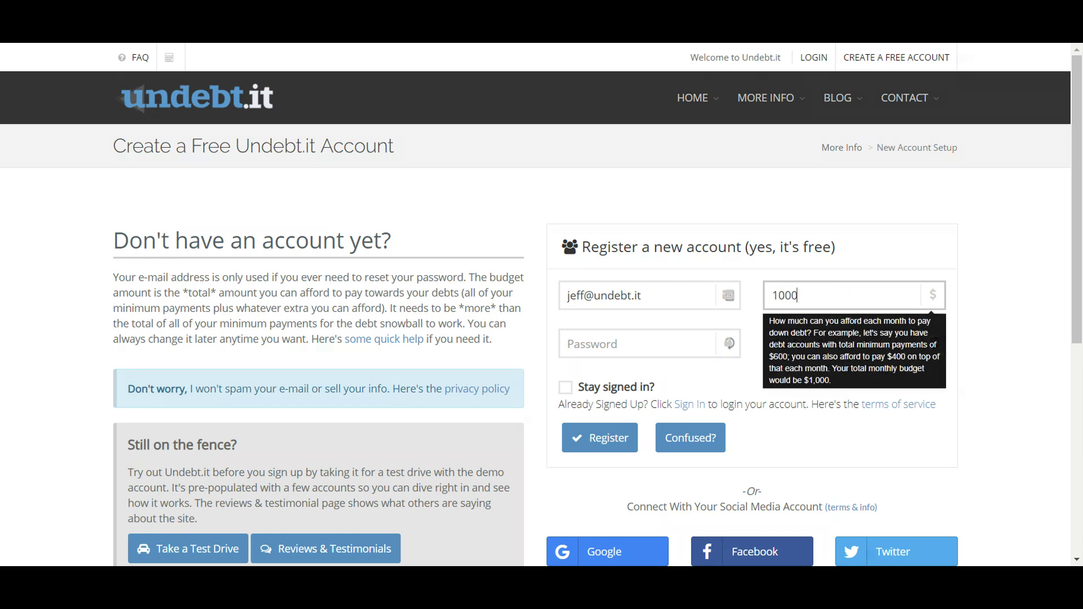
pyautogui.press('Tab')
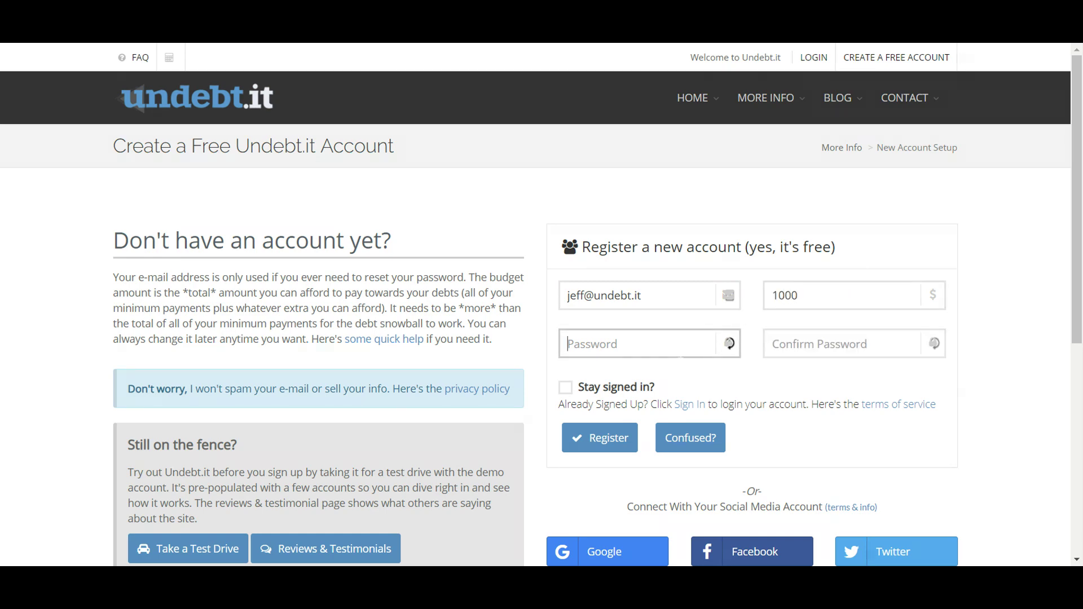
# - Enter and confirm the account password, and register the new account
pyautogui.write('••••••')
pyautogui.press('Tab')
pyautogui.write('••••••')
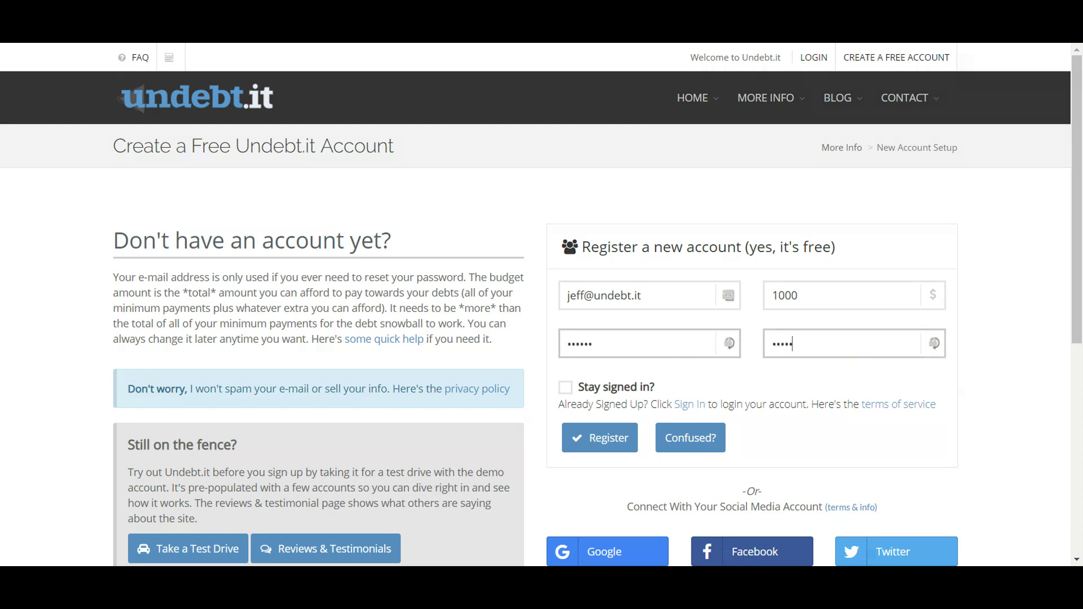
pyautogui.click(599, 439)
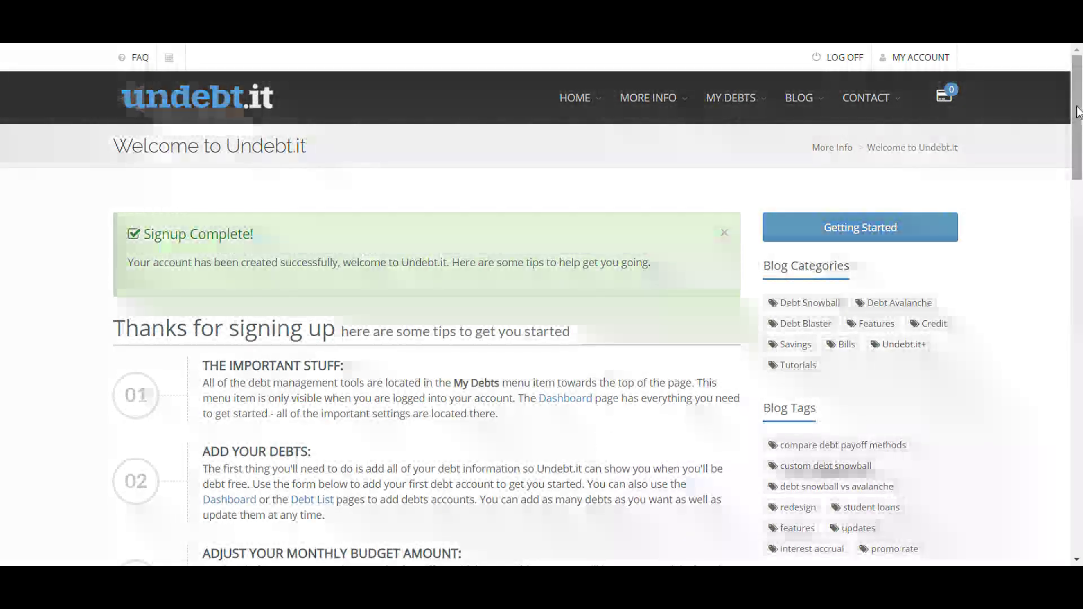
# - Enter "Bank of america" as the nickname in the Add New Debt Account form below the welcome tips
pyautogui.scroll(-10, 1077, 111)
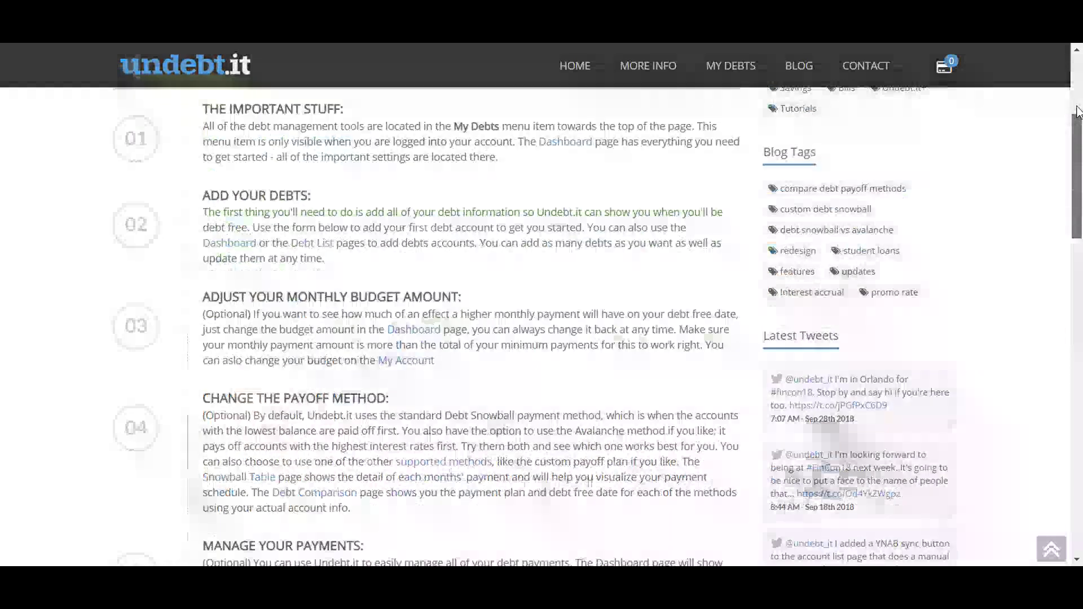
pyautogui.scroll(-13, 1077, 112)
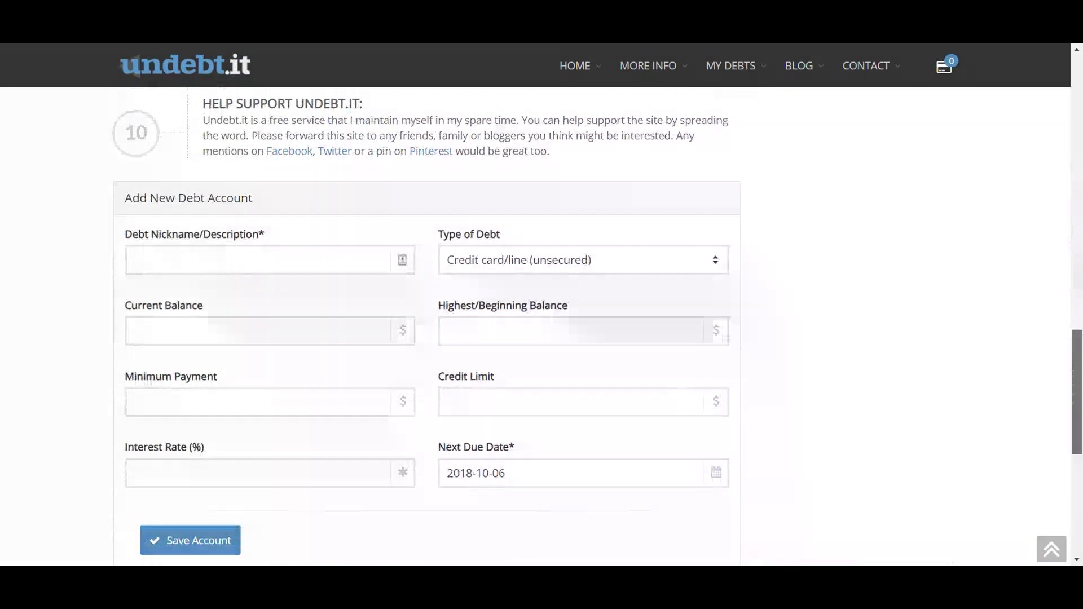
pyautogui.scroll(-3, 1066, 387)
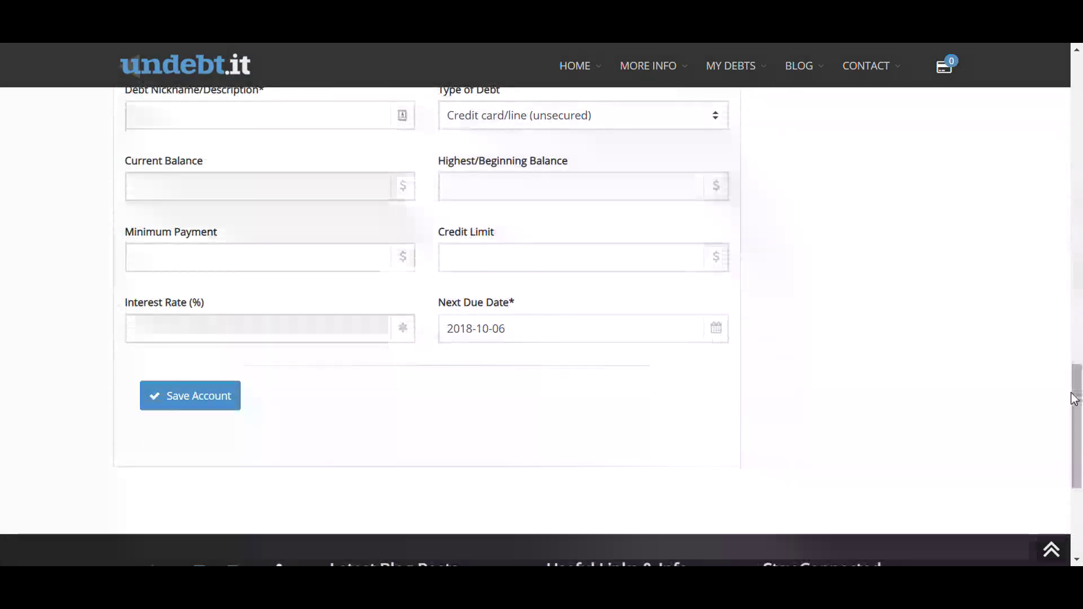
pyautogui.moveTo(1073, 393); pyautogui.dragTo(1075, 380)
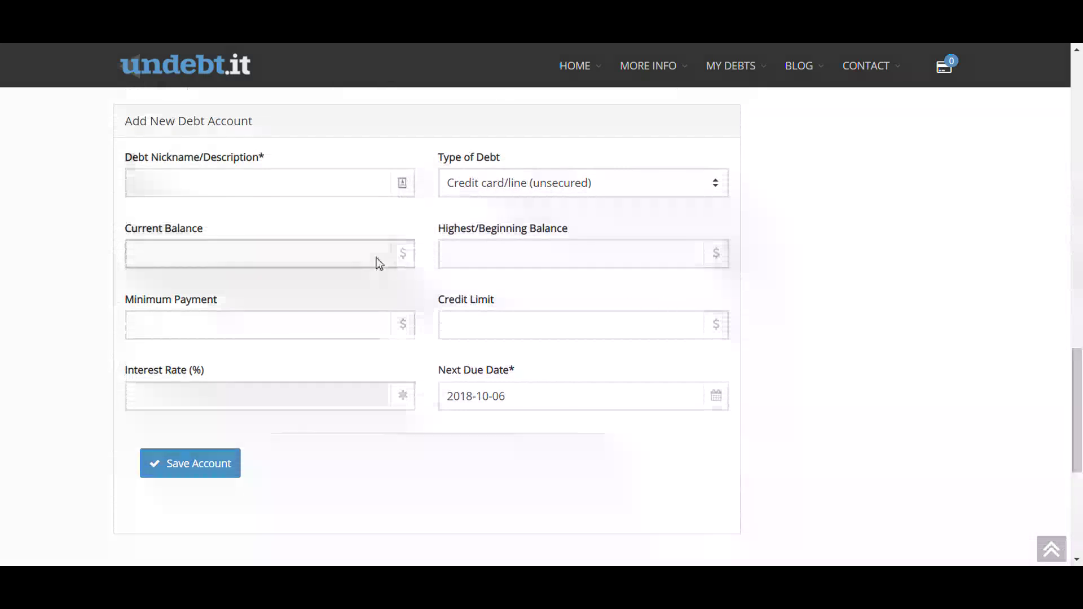
pyautogui.click(138, 182)
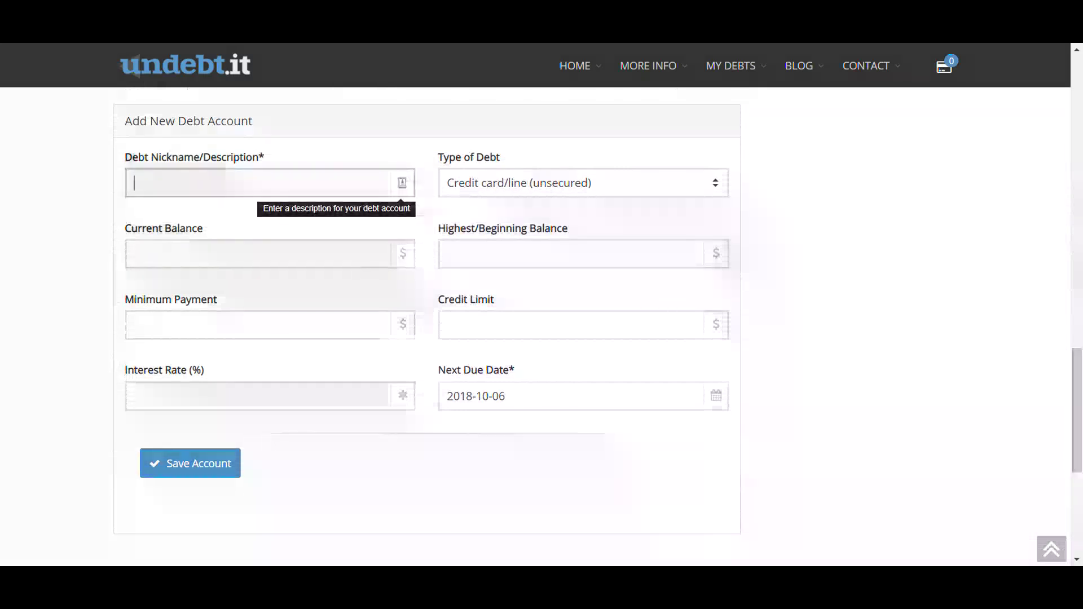
pyautogui.click(7, 207)
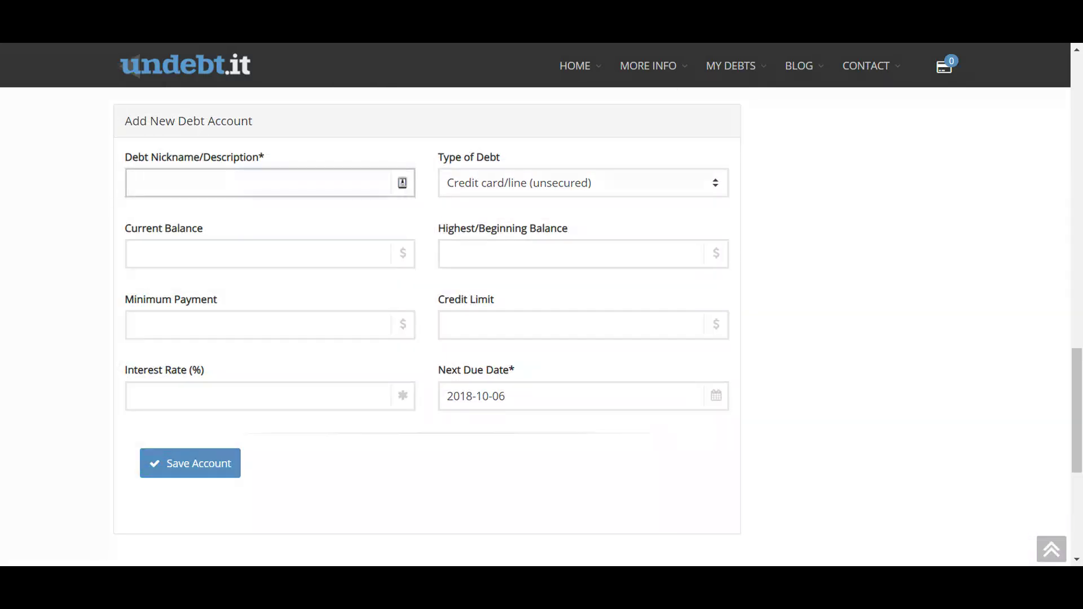
pyautogui.click(138, 183)
pyautogui.write('Ban')
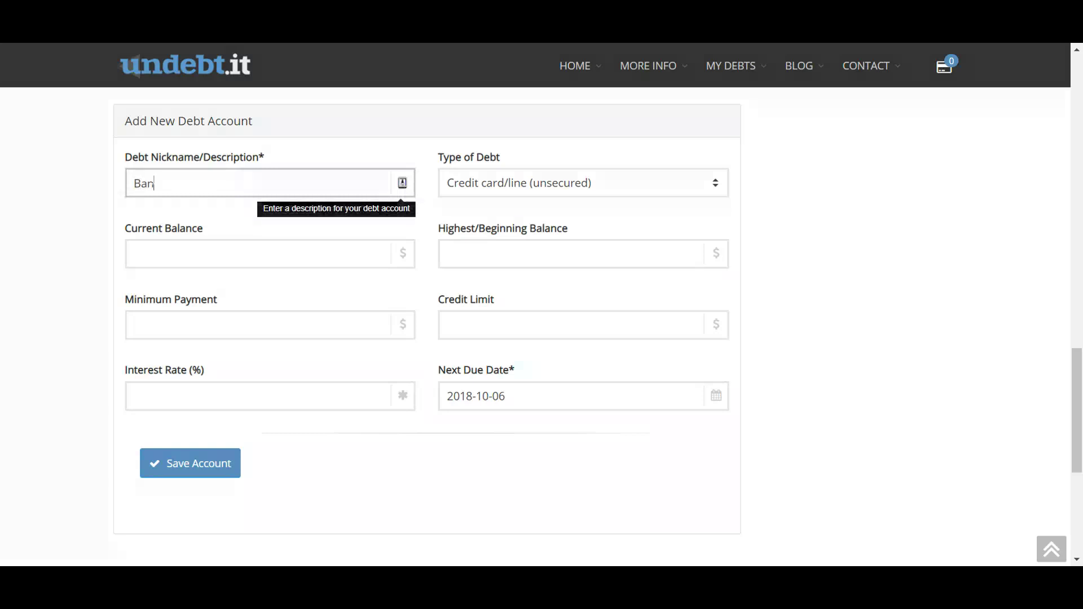
pyautogui.write('k of america')
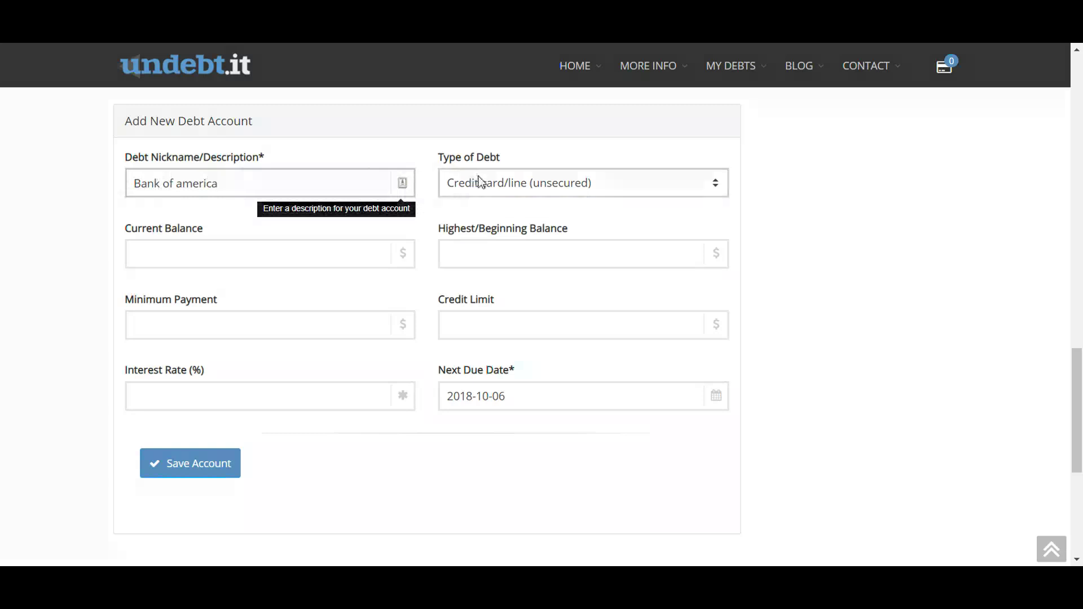
# - Set the Bank of america debt's current balance to 2000, minimum payment to 45 and credit limit to 3000
pyautogui.click(257, 253)
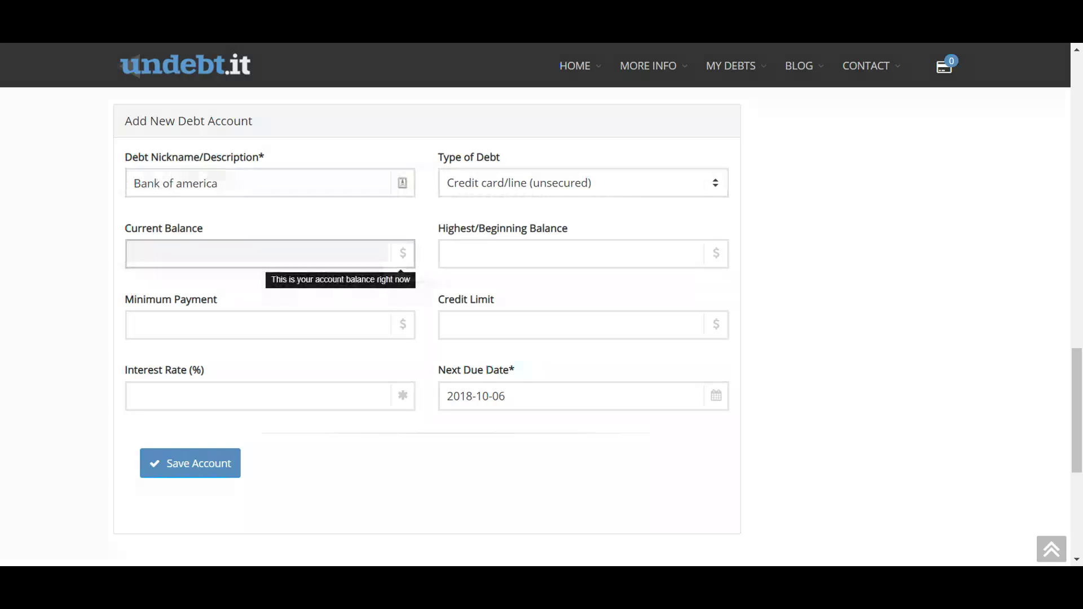
pyautogui.write('2000')
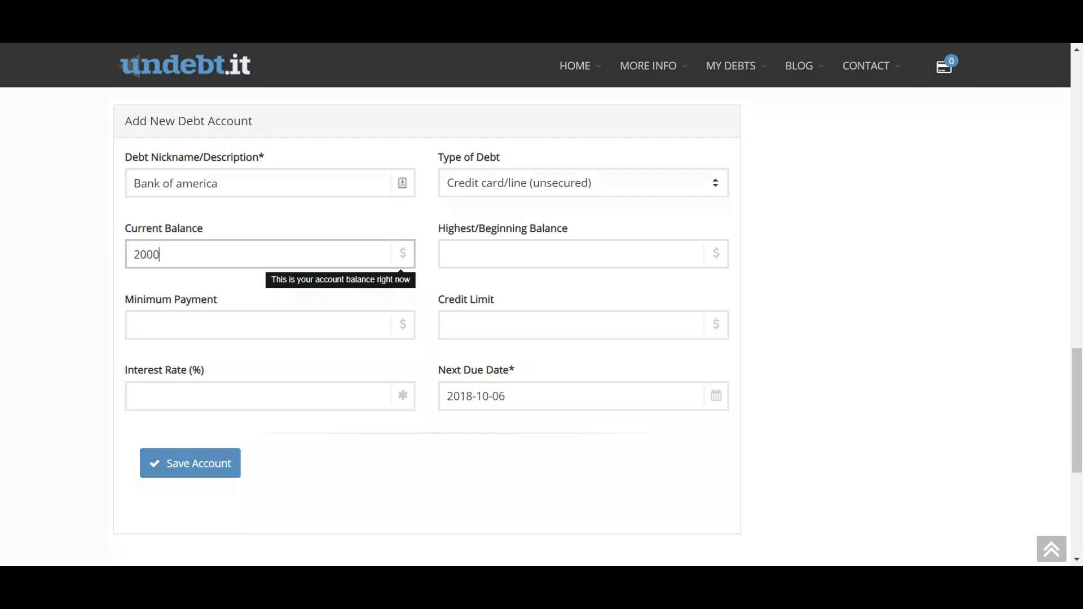
pyautogui.click(209, 324)
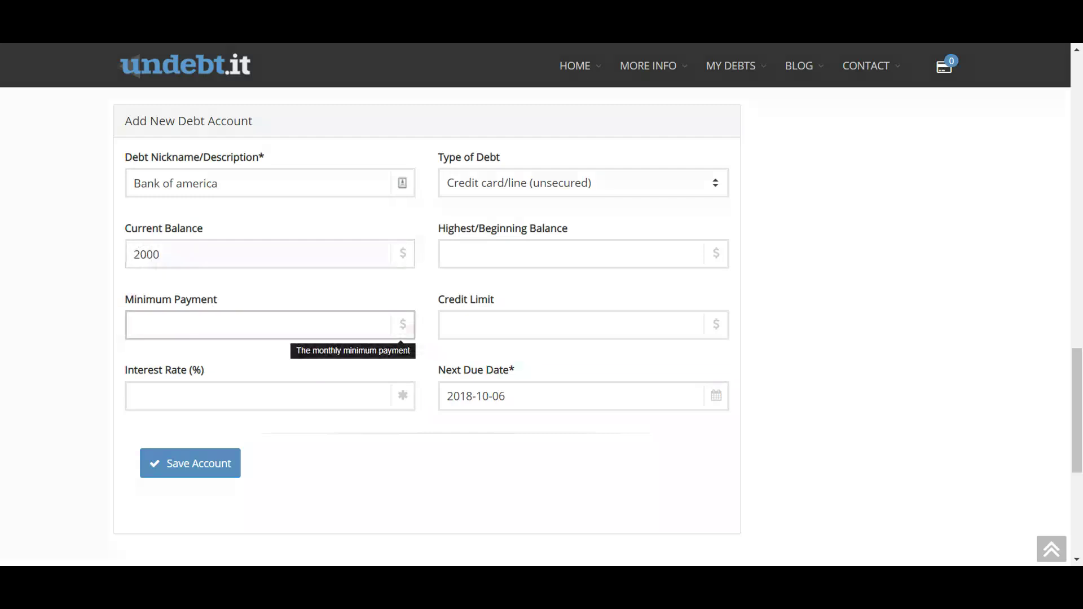
pyautogui.write('45')
pyautogui.press('Tab')
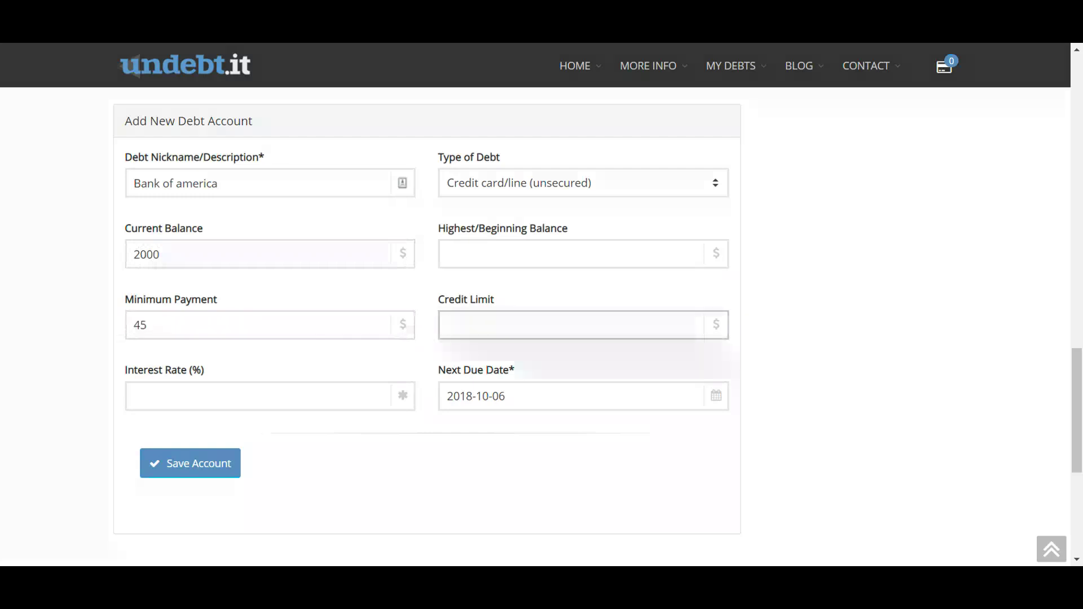
pyautogui.write('3000')
pyautogui.press('Tab')
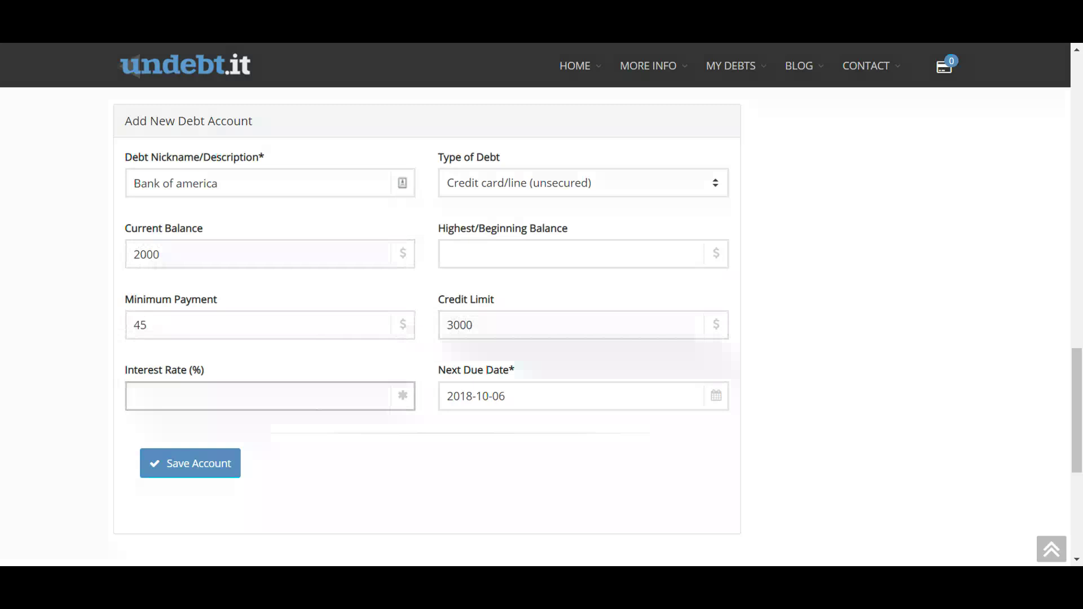
# - Set the debt's interest rate to 12.5% and next due date to 2018-10-18, and save the account
pyautogui.write('12.5')
pyautogui.press('Tab')
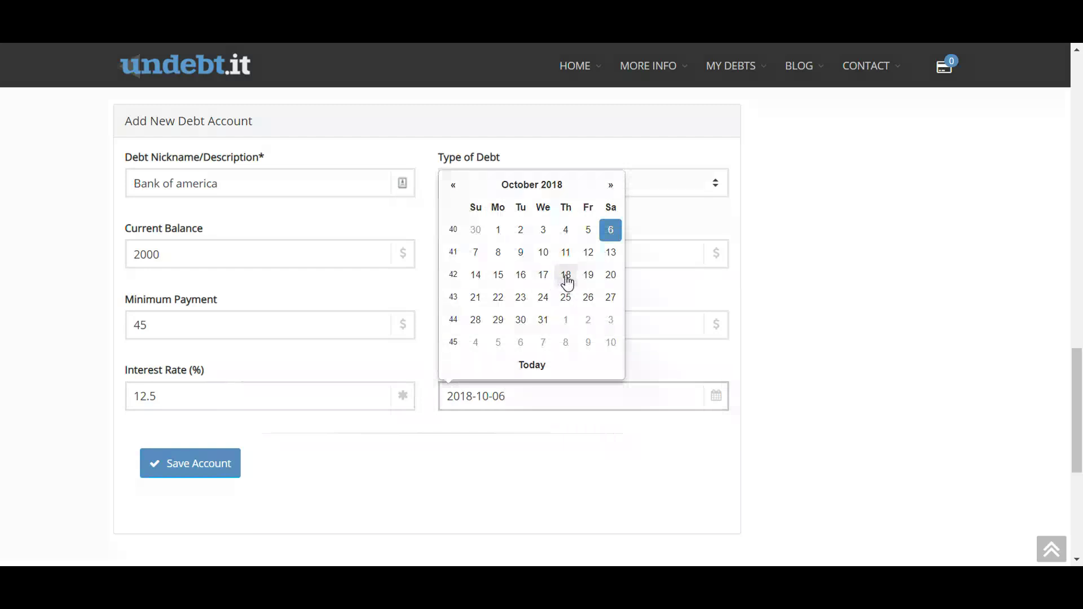
pyautogui.click(564, 276)
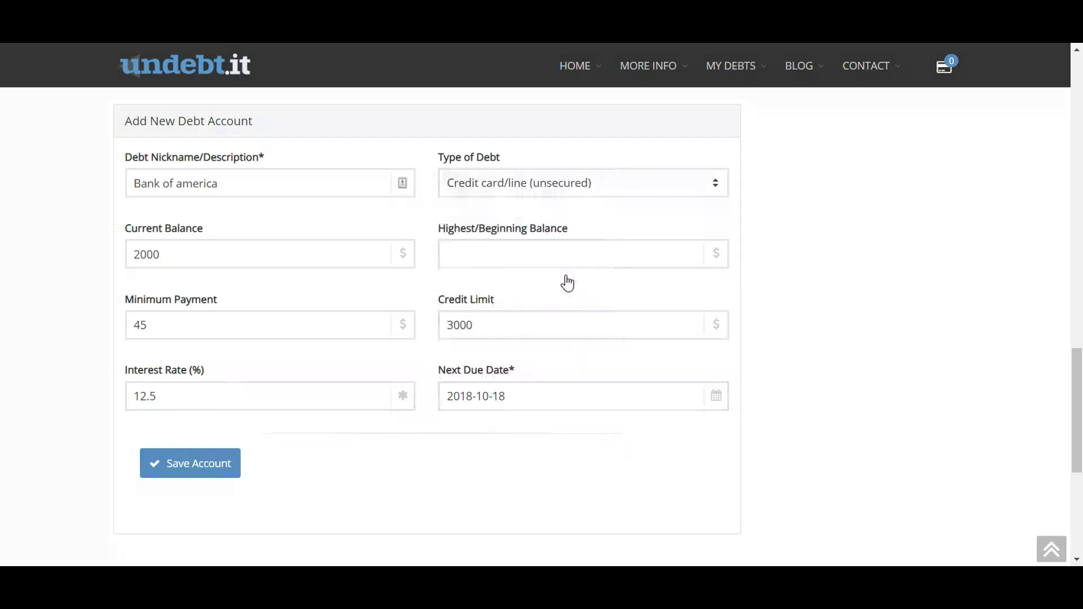
pyautogui.click(198, 464)
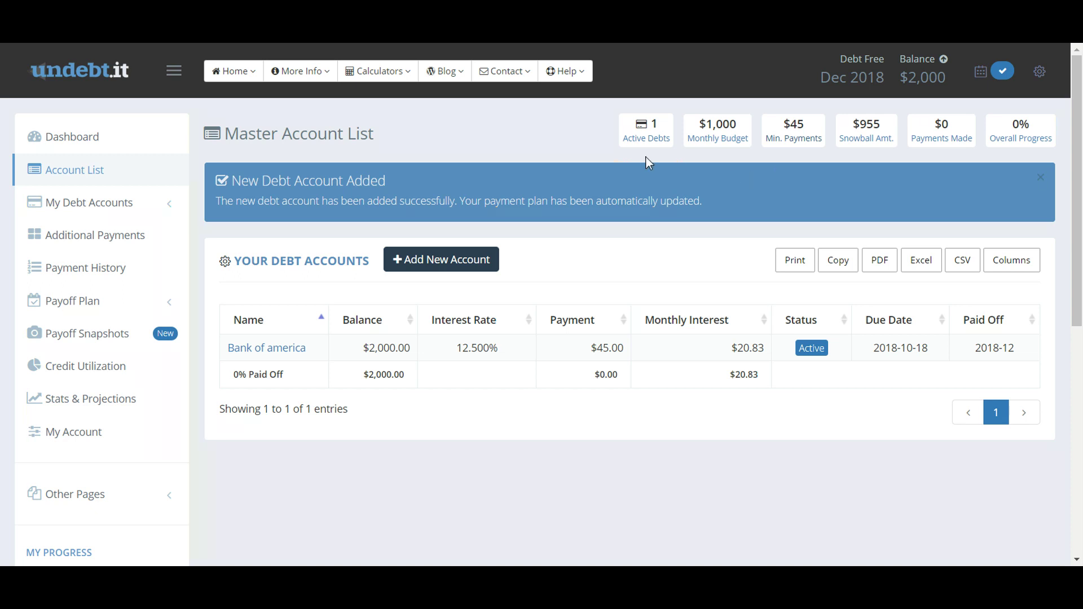
# - Dismiss the notification banner above the debt accounts table
pyautogui.scroll(-1, 645, 157)
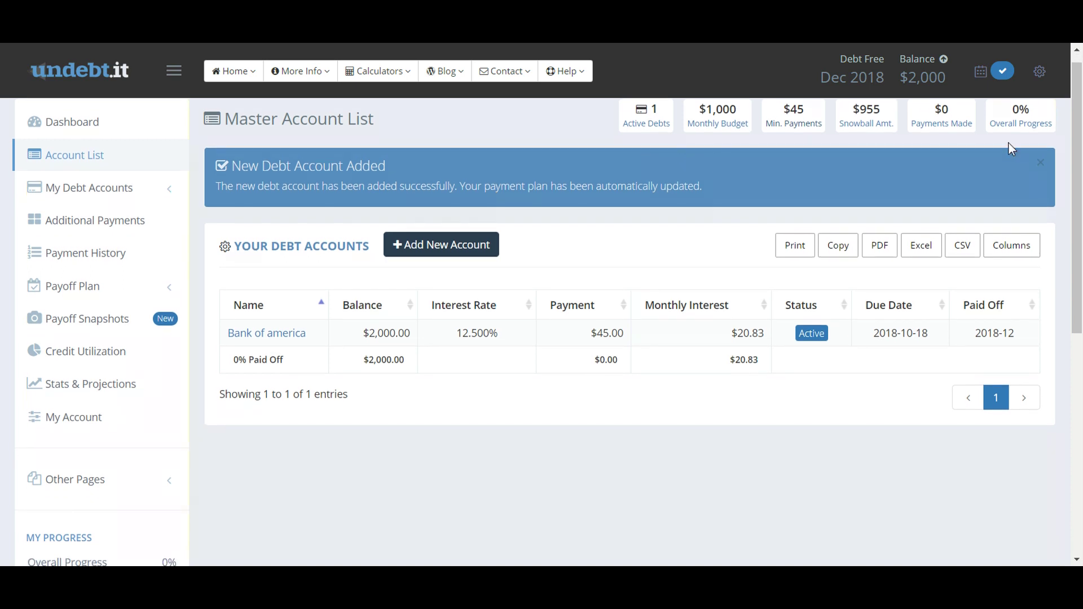
pyautogui.scroll(1, 1079, 175)
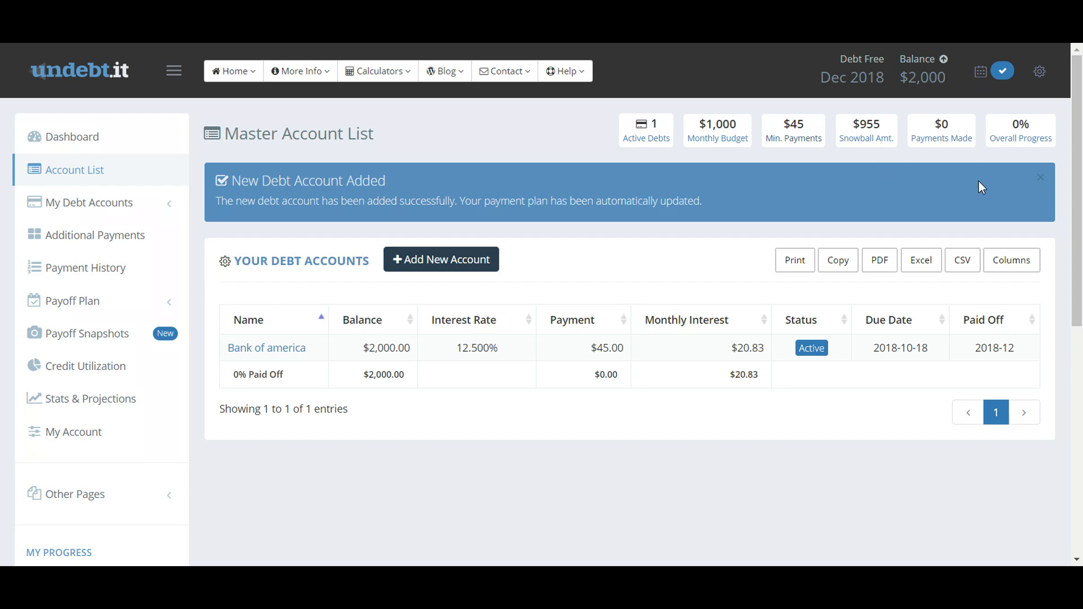
pyautogui.click(1036, 171)
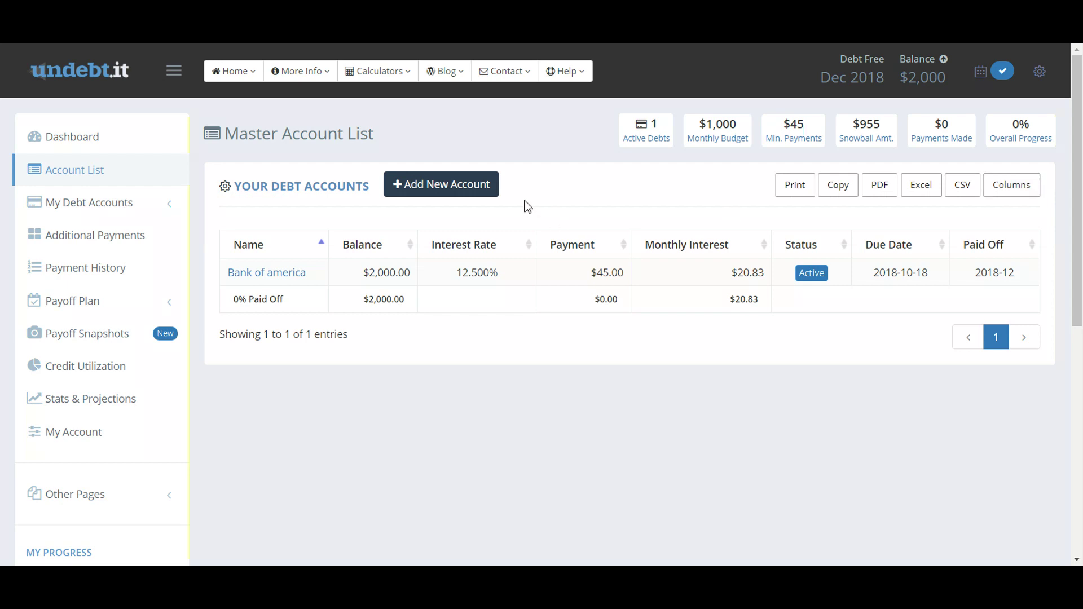
# - Start another debt account with the nickname Discover and a current balance of 4000
pyautogui.click(439, 187)
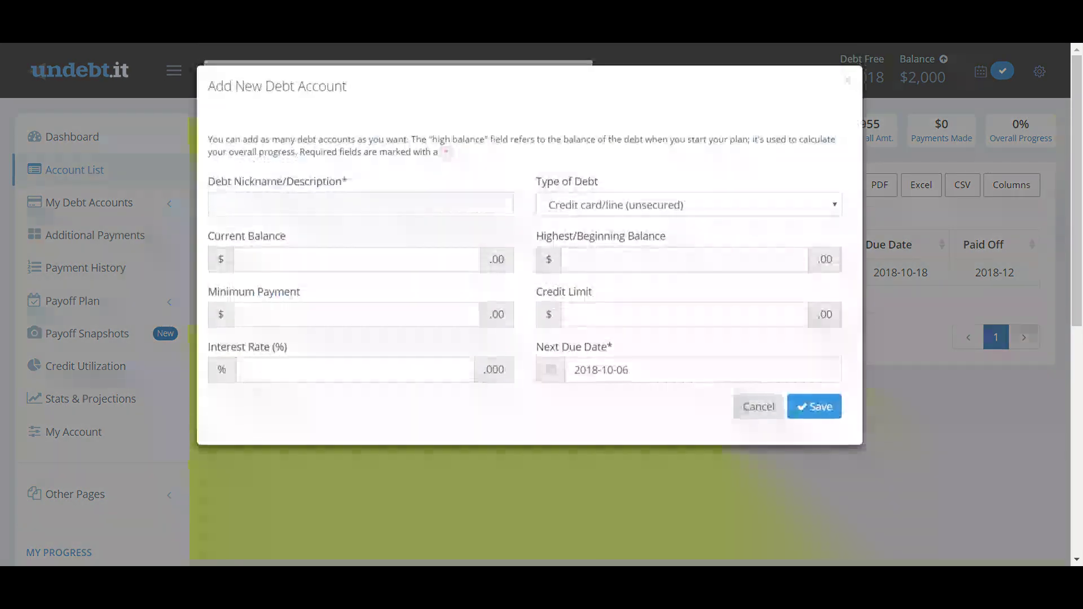
pyautogui.write('Discover')
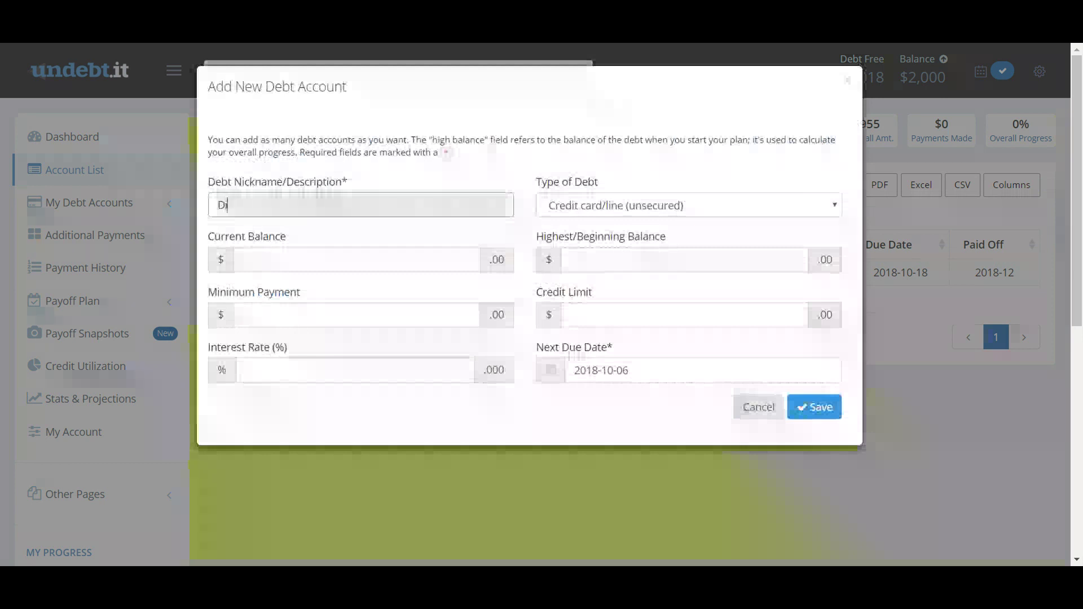
pyautogui.press('Tab')
pyautogui.press('Tab')
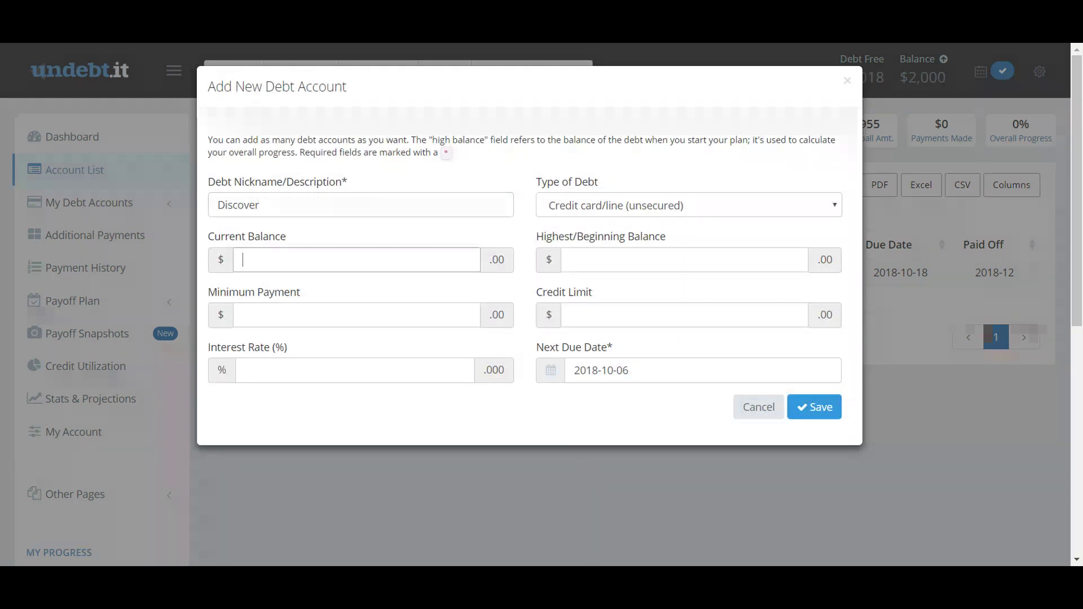
pyautogui.write('4000')
pyautogui.press('Tab')
pyautogui.press('Tab')
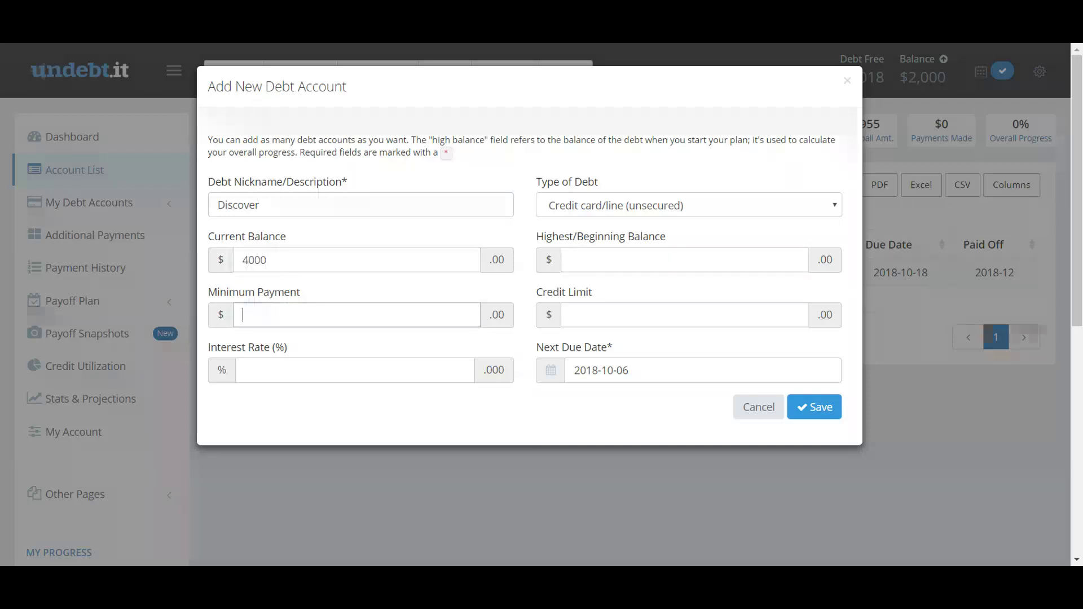
# - Set the Discover debt's minimum payment to 75 and credit limit to 12000
pyautogui.write('75')
pyautogui.press('Tab')
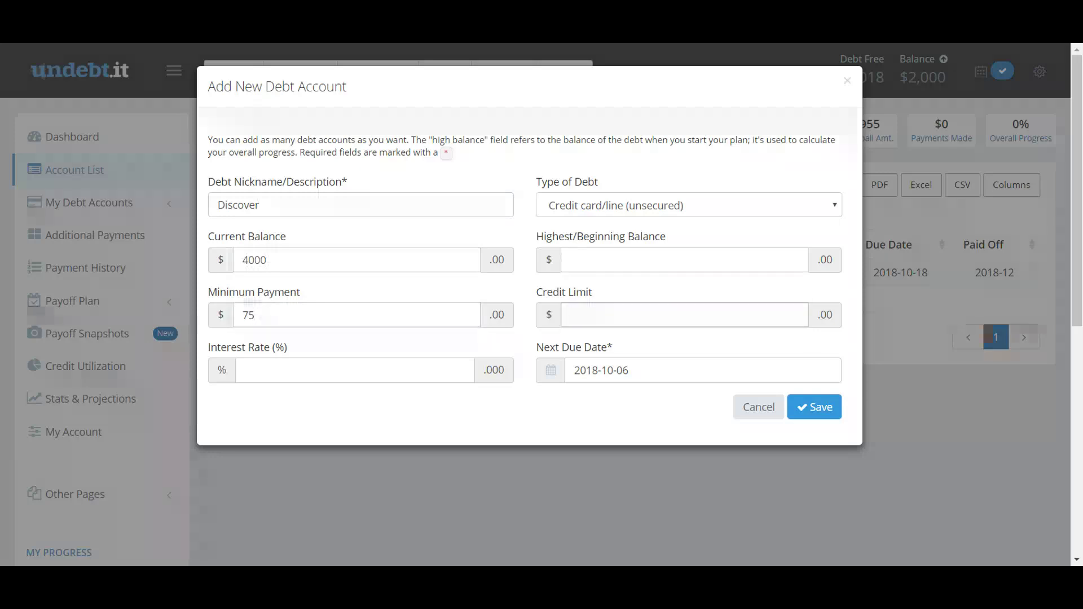
pyautogui.write('12000')
pyautogui.press('Tab')
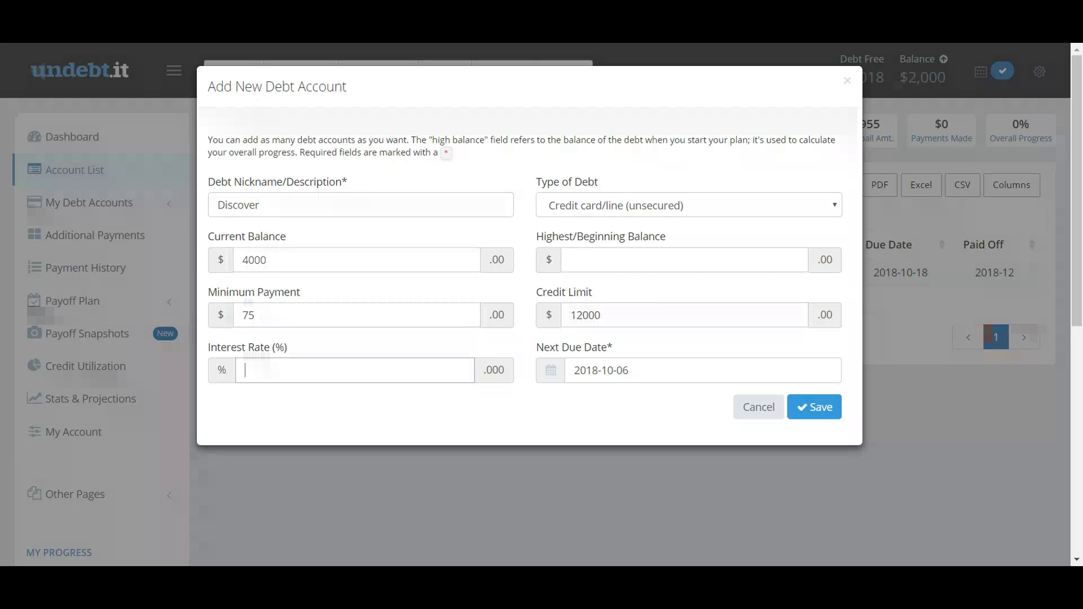
# - Set the Discover debt's interest rate to 16% and next due date to 2018-10-22, and save the account
pyautogui.write('16')
pyautogui.press('Tab')
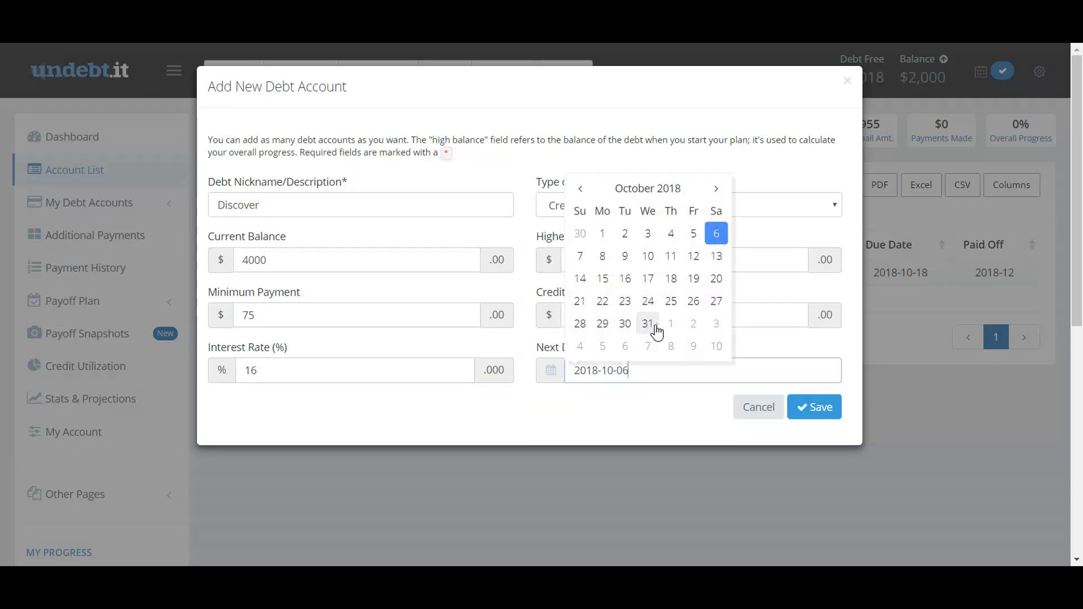
pyautogui.click(602, 301)
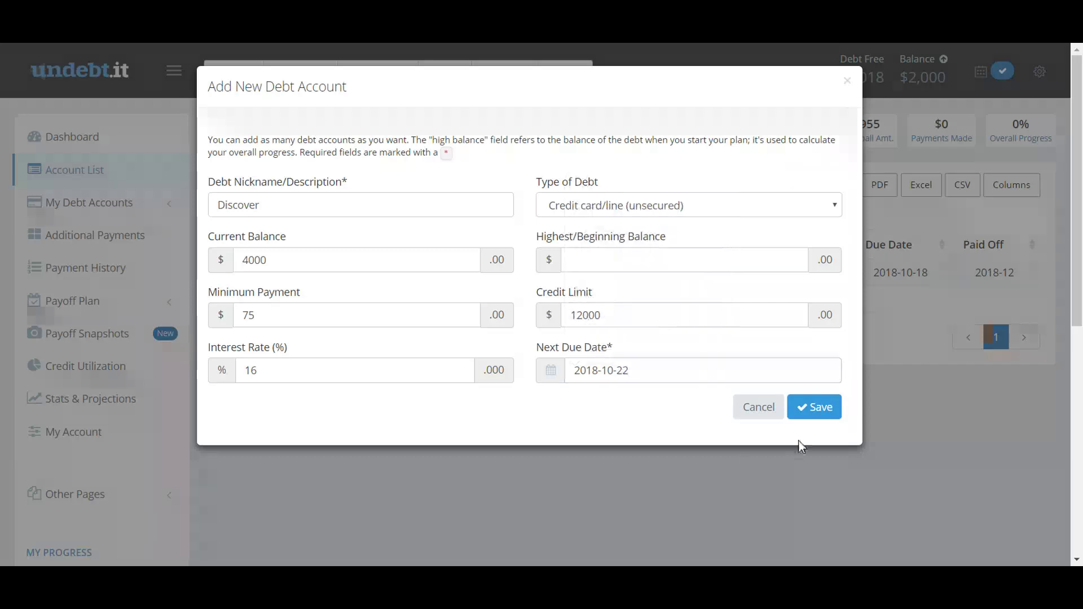
pyautogui.click(819, 408)
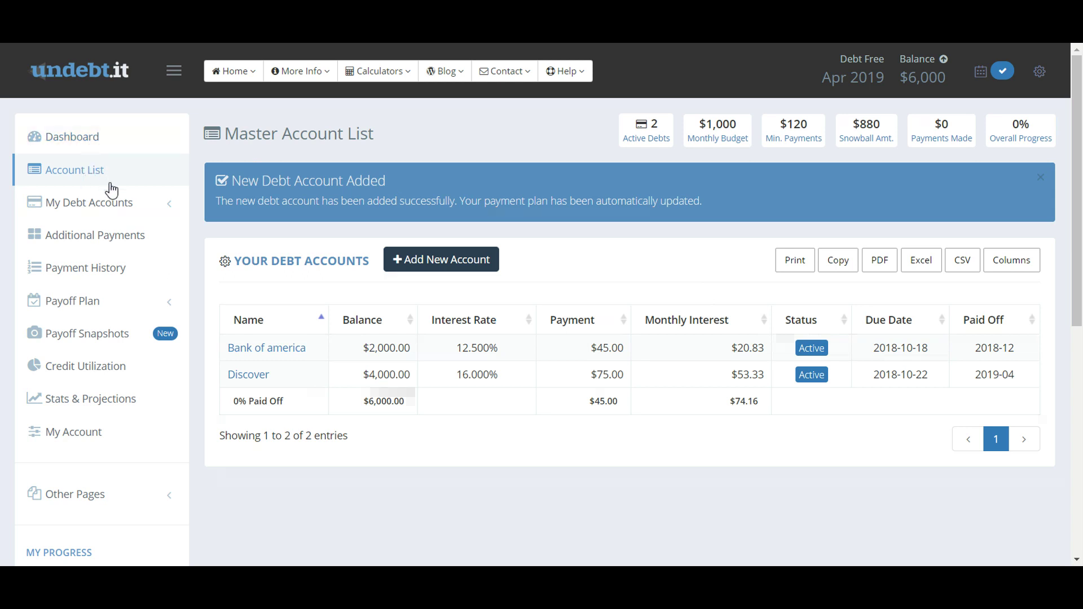
# - Open the Discover debt account and examine its account details, transaction form, promotional interest rate and account settings
pyautogui.click(155, 210)
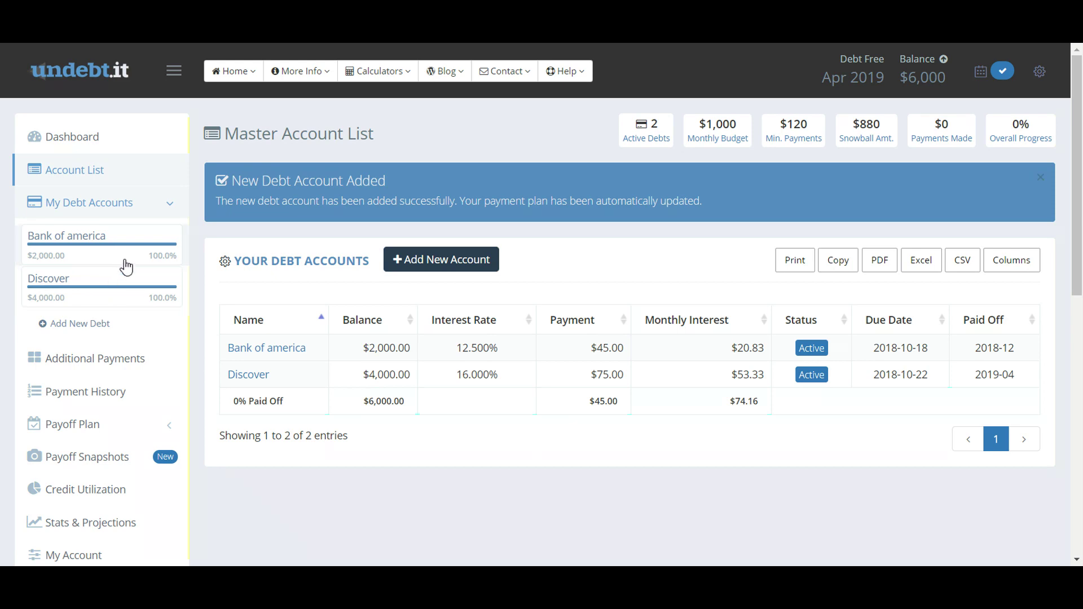
pyautogui.click(100, 283)
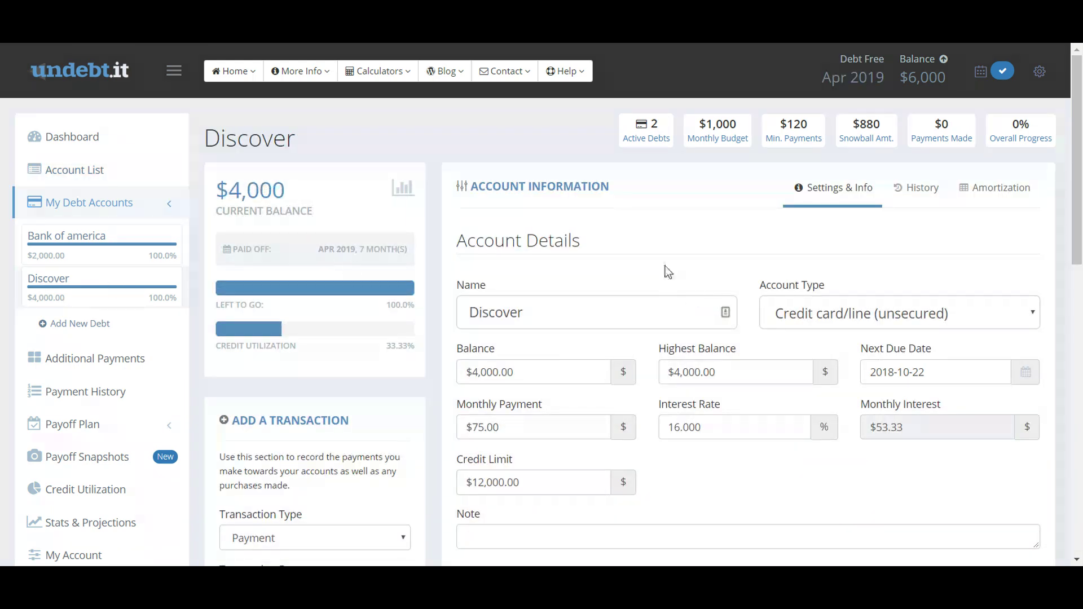
pyautogui.scroll(-1, 1076, 187)
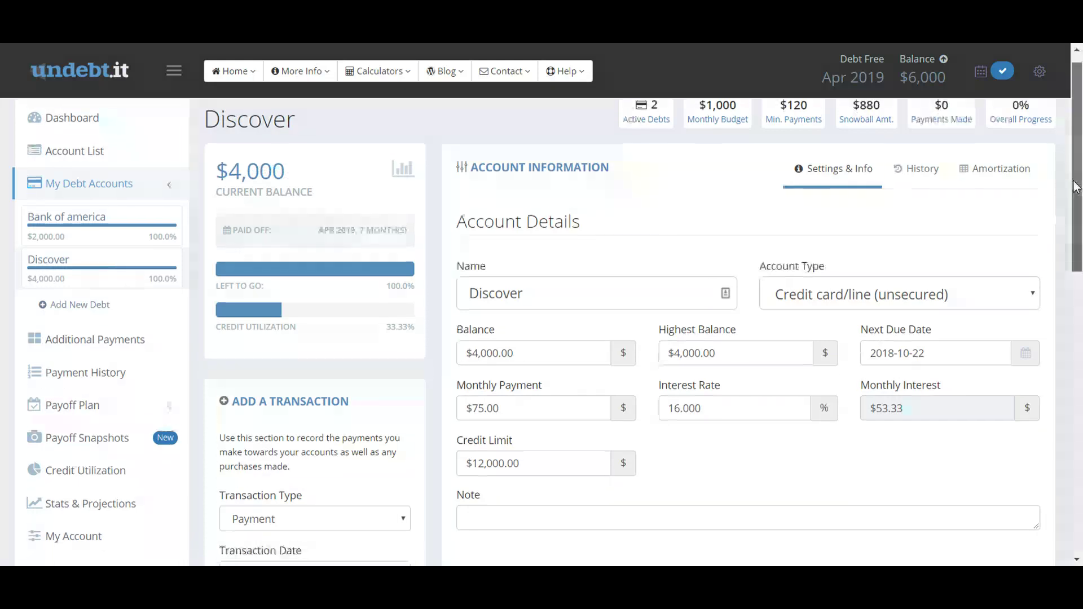
pyautogui.scroll(-2, 1076, 188)
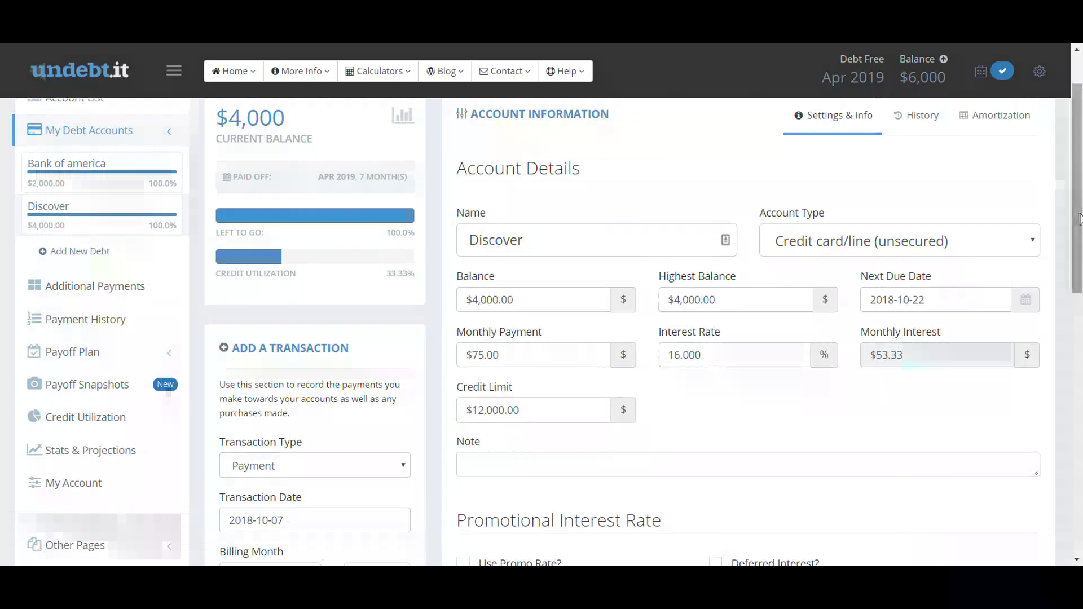
pyautogui.scroll(-1, 1078, 222)
pyautogui.scroll(-1, 1078, 232)
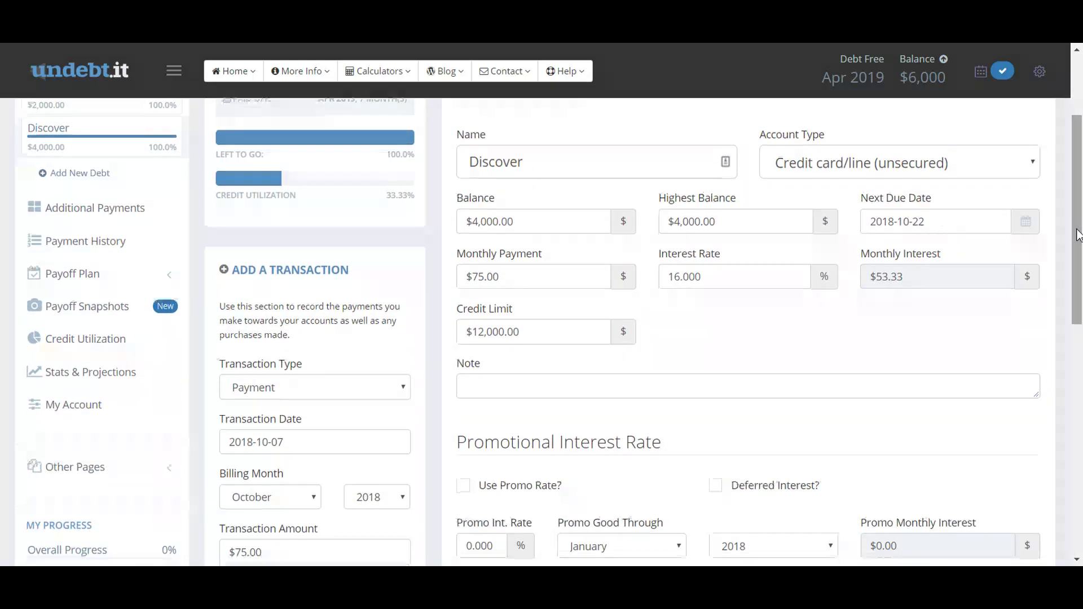
pyautogui.scroll(3, 1078, 236)
pyautogui.scroll(-2, 1074, 240)
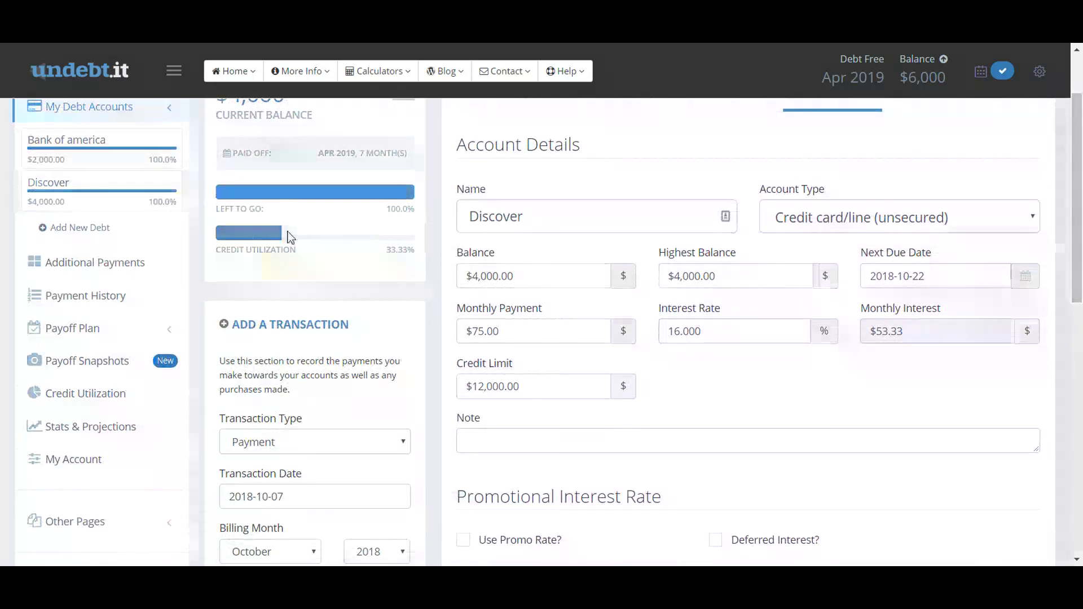
pyautogui.scroll(-2, 1078, 244)
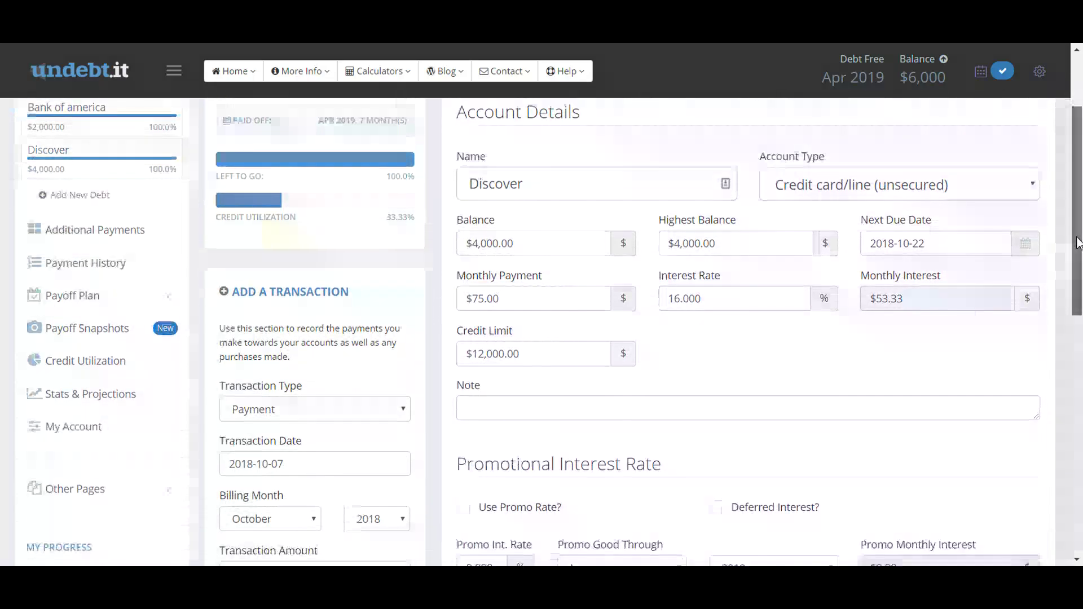
pyautogui.scroll(-5, 1078, 244)
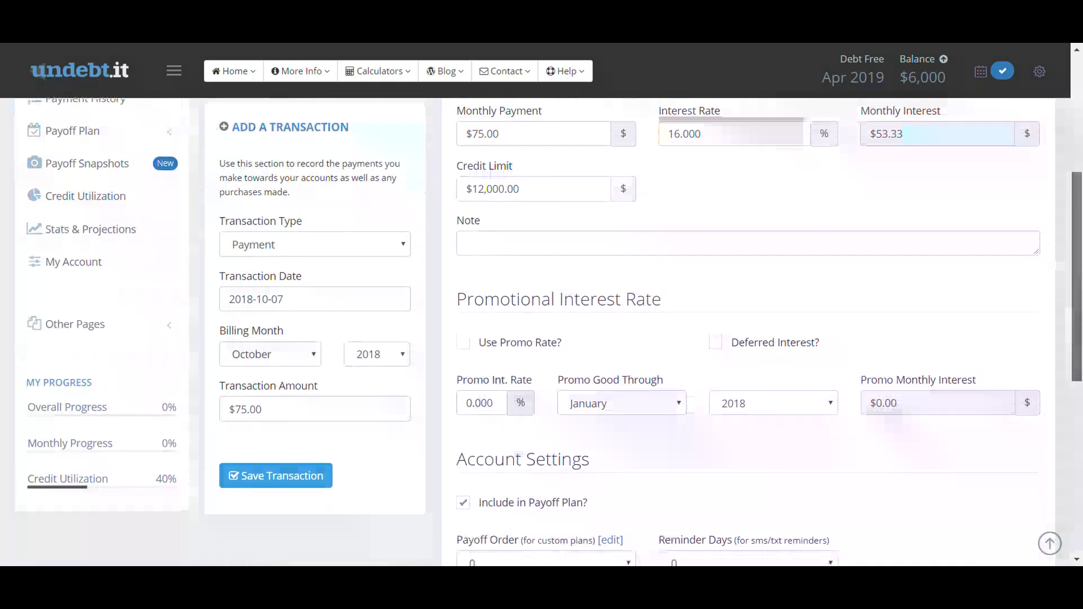
pyautogui.scroll(-3, 1067, 361)
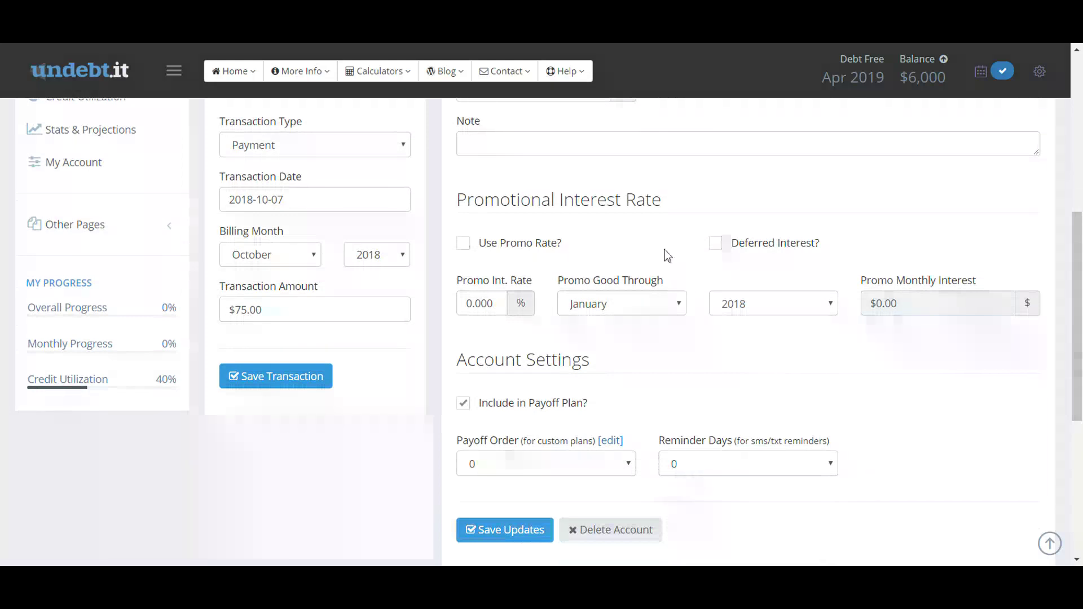
pyautogui.scroll(-1, 1076, 343)
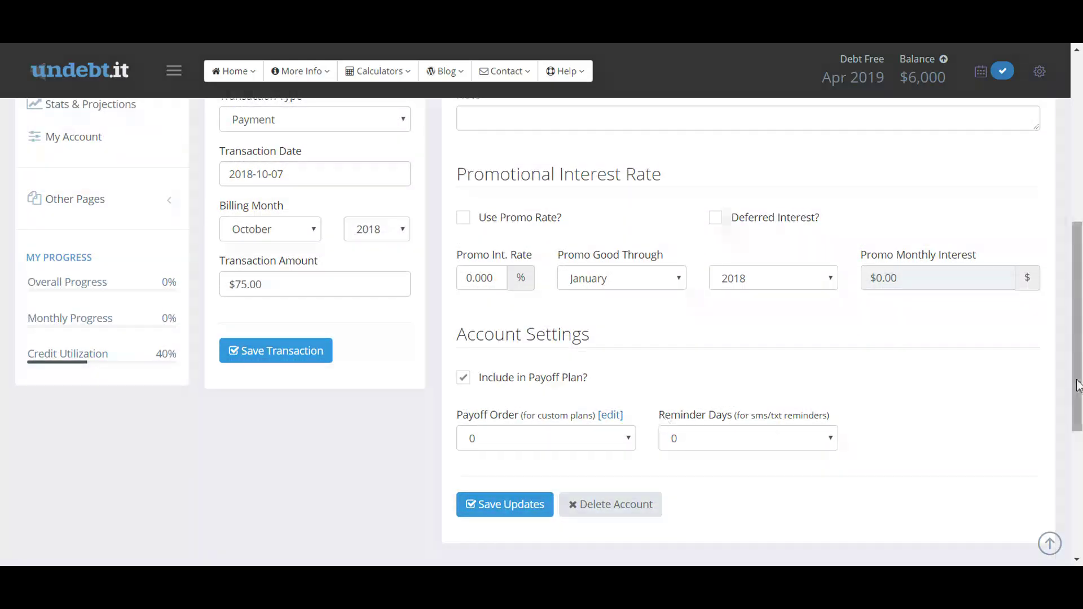
pyautogui.scroll(3, 1077, 386)
pyautogui.scroll(5, 1077, 386)
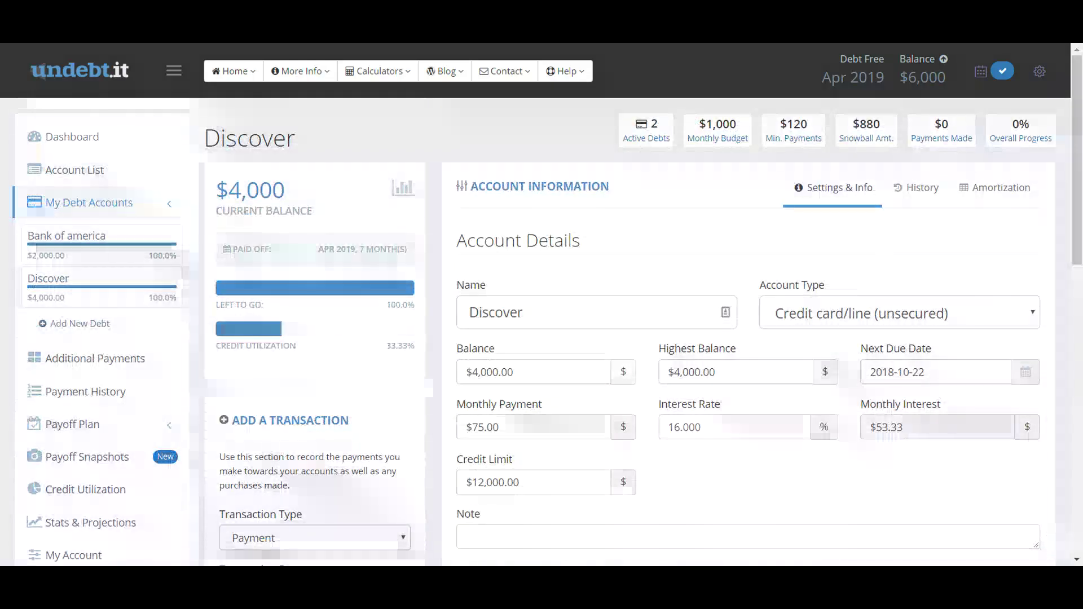
# - Open the dashboard and examine the active debt account summary, debt account payment manager and transaction history
pyautogui.click(83, 145)
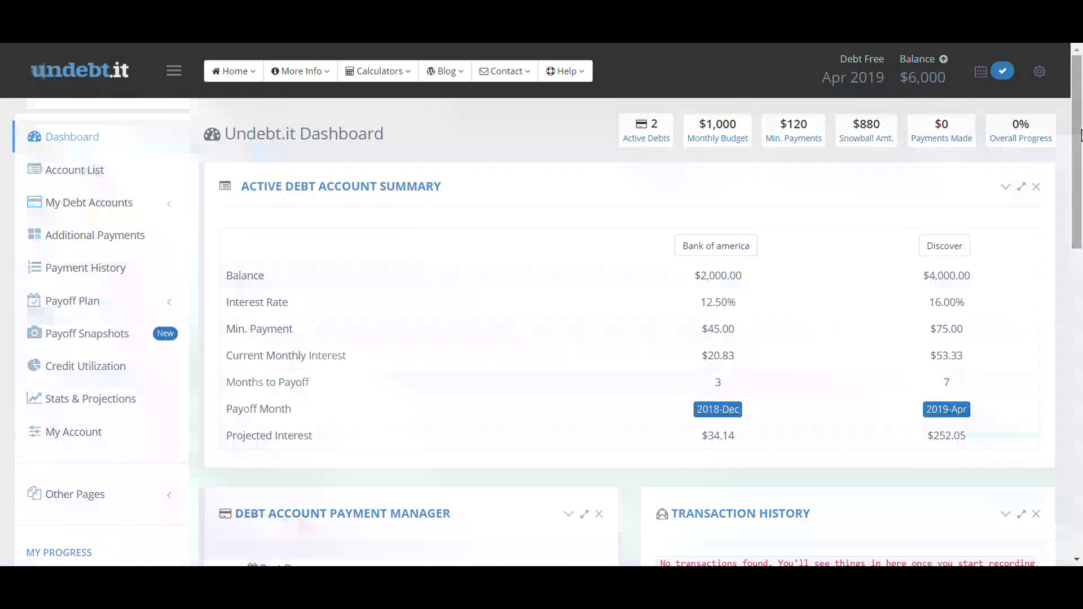
pyautogui.scroll(-1, 1078, 130)
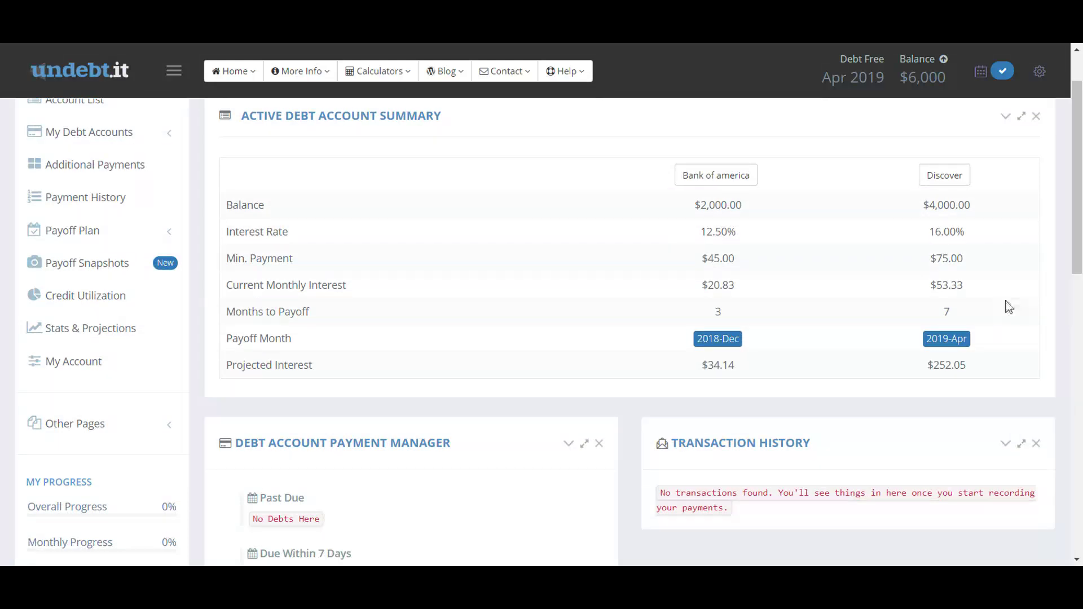
pyautogui.moveTo(1076, 248); pyautogui.dragTo(1077, 364)
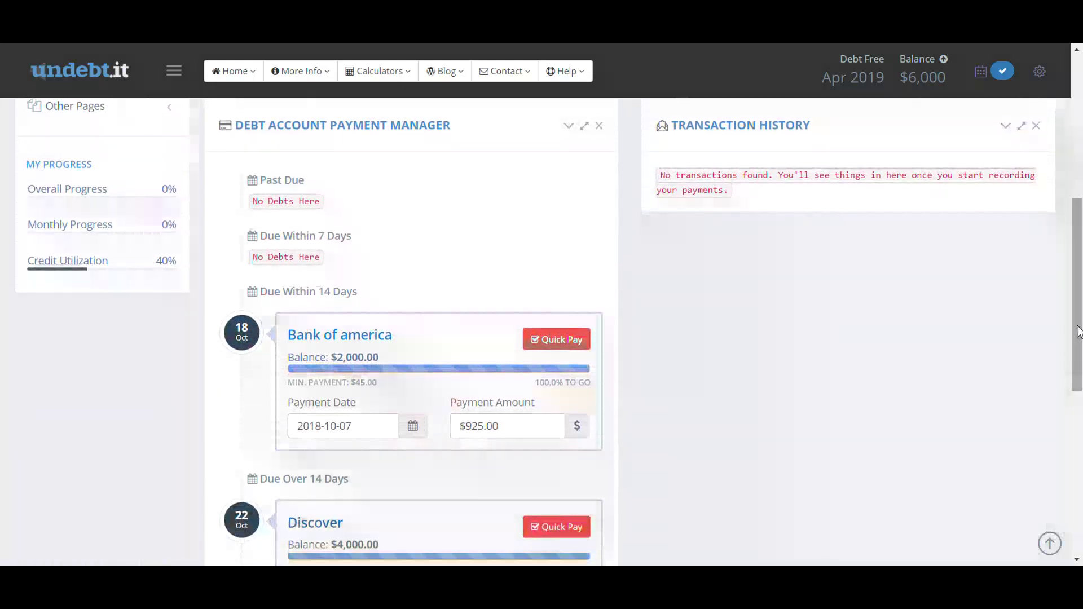
pyautogui.scroll(-2, 1077, 331)
pyautogui.scroll(-1, 1077, 331)
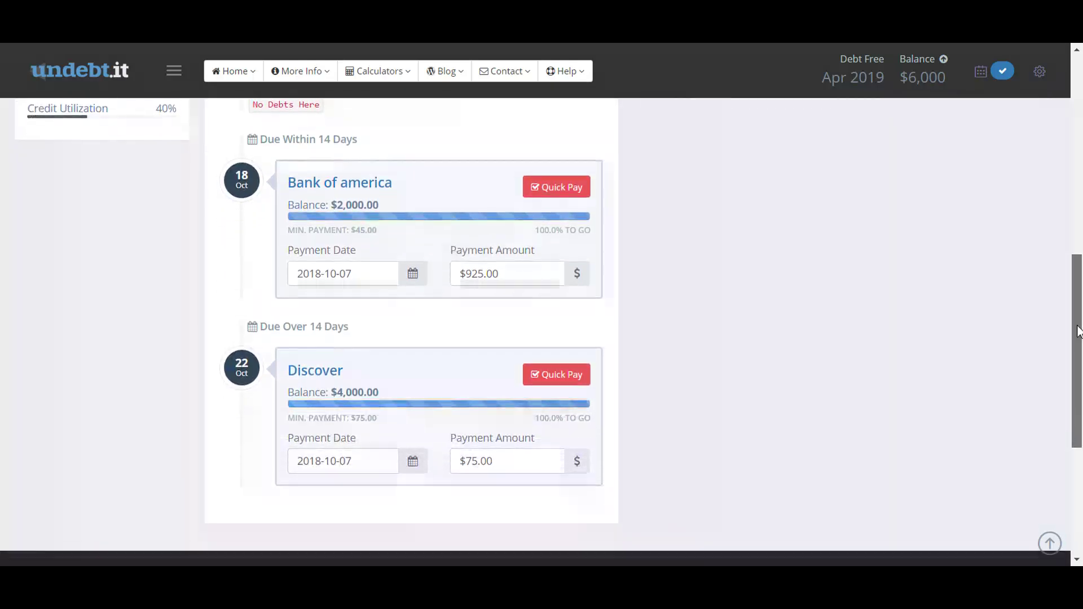
pyautogui.scroll(6, 1077, 331)
pyautogui.scroll(3, 1067, 145)
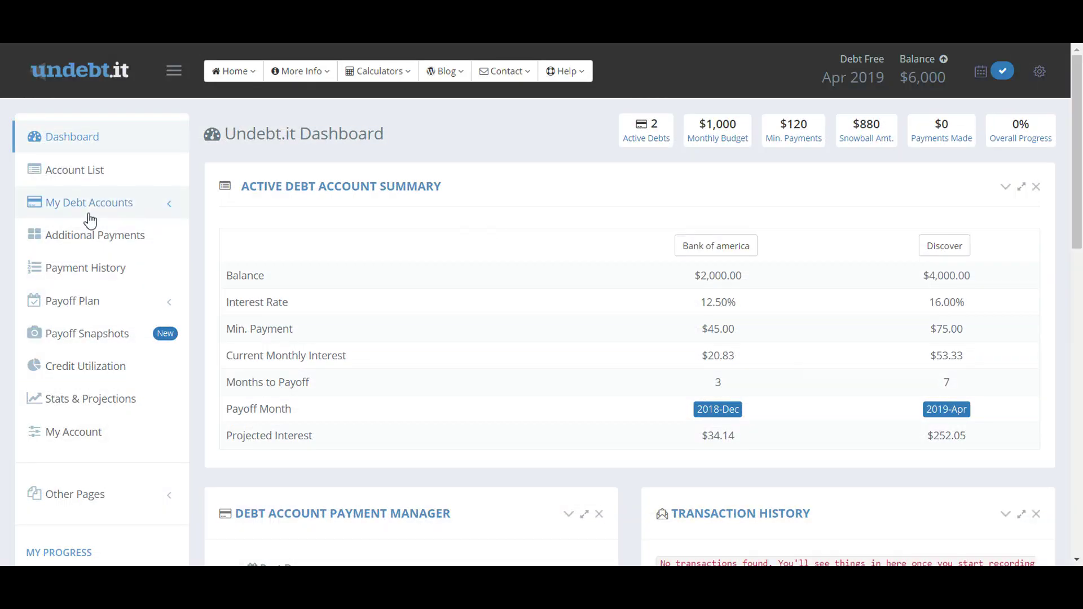
# - Open the payoff plan's Debt Snowball Table and examine the month-by-month payment schedule
pyautogui.click(112, 305)
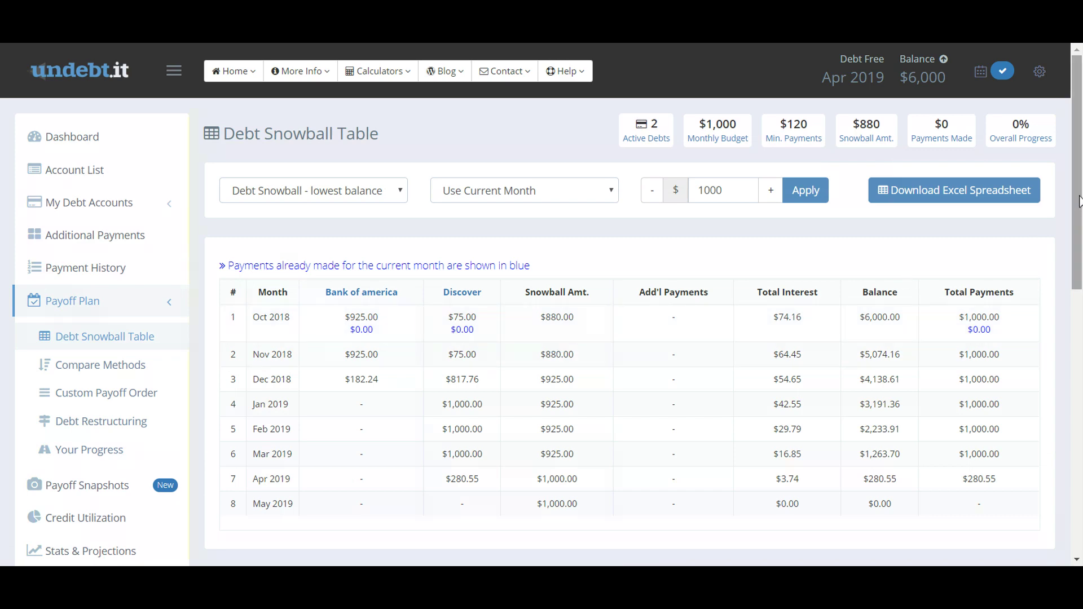
pyautogui.moveTo(1078, 196); pyautogui.dragTo(1078, 212)
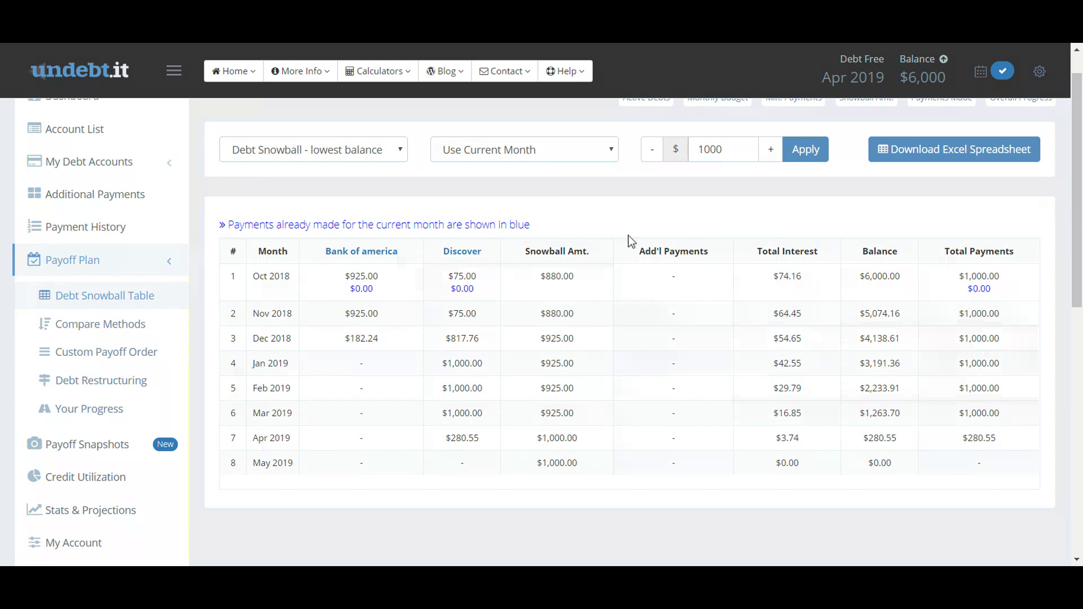
pyautogui.moveTo(1077, 209); pyautogui.dragTo(1077, 195)
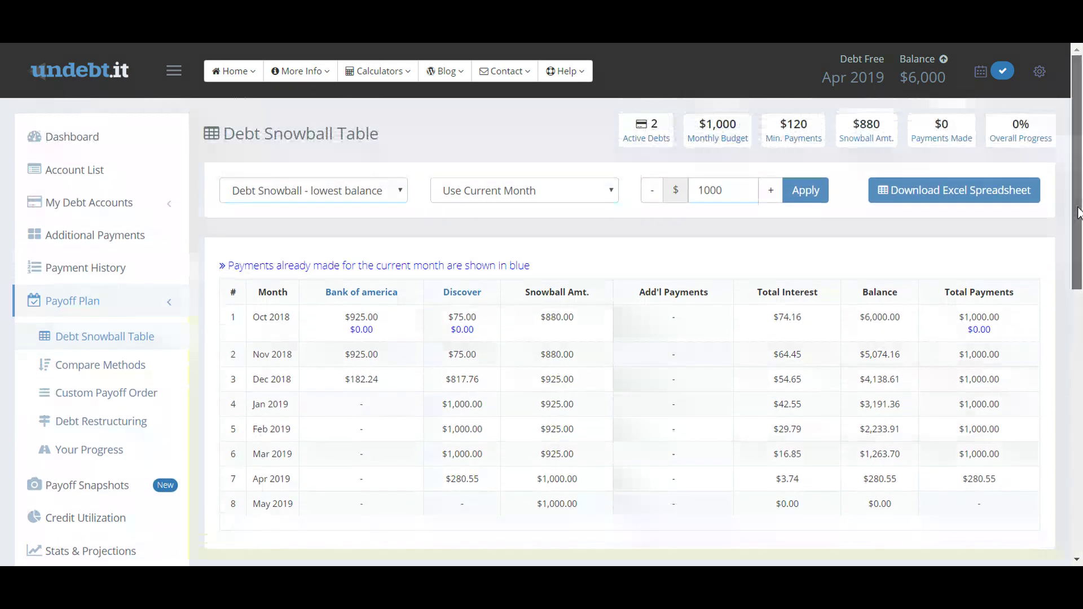
# - Switch the payoff method to Debt Avalanche (highest interest) and review the recalculated payment schedule
pyautogui.click(388, 208)
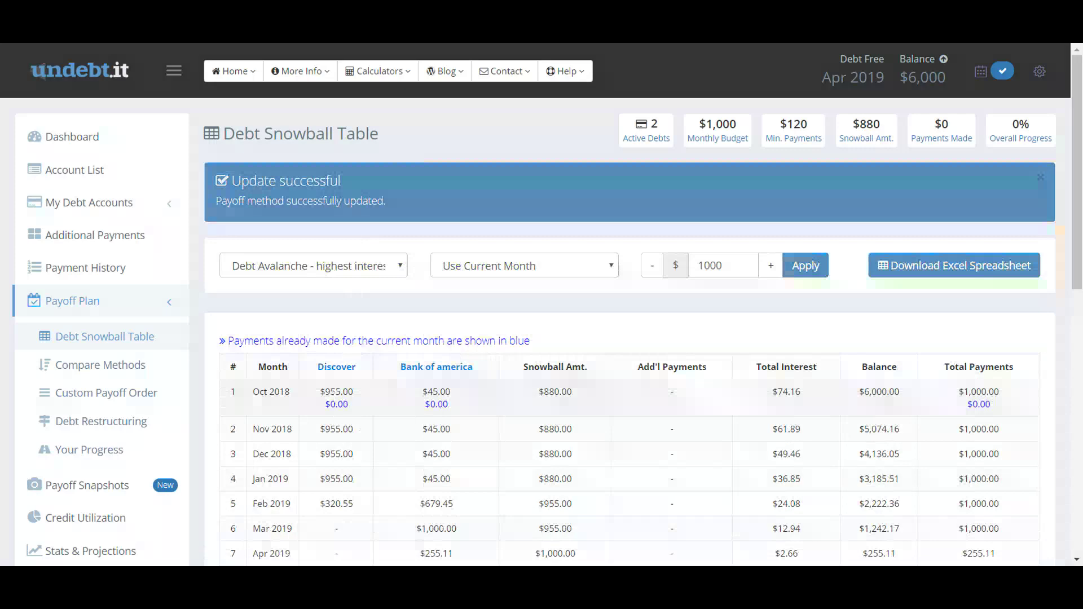
pyautogui.scroll(-1, 1076, 207)
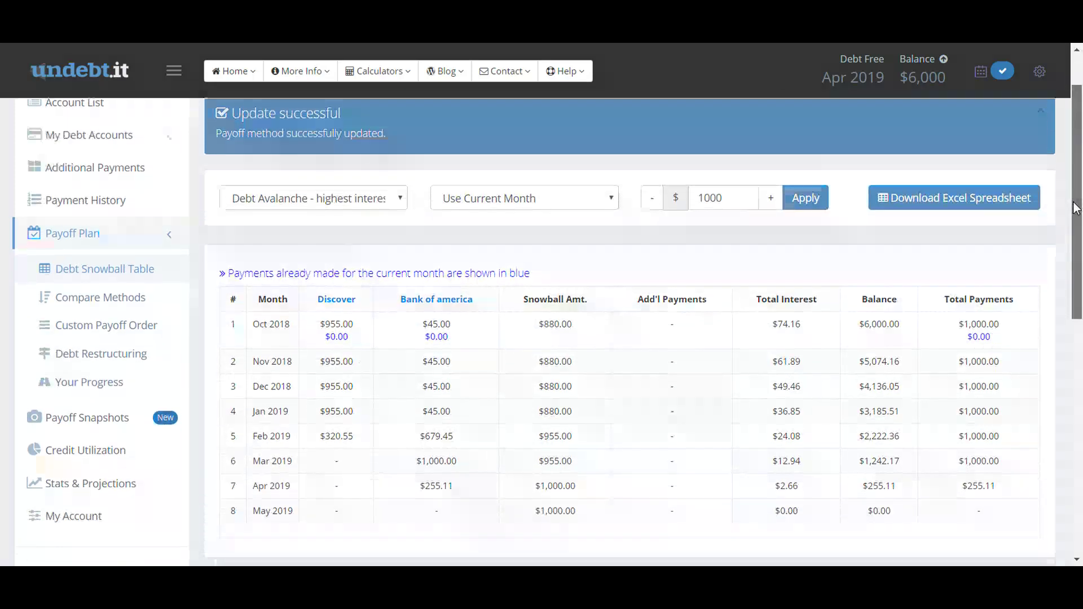
pyautogui.scroll(1, 1076, 207)
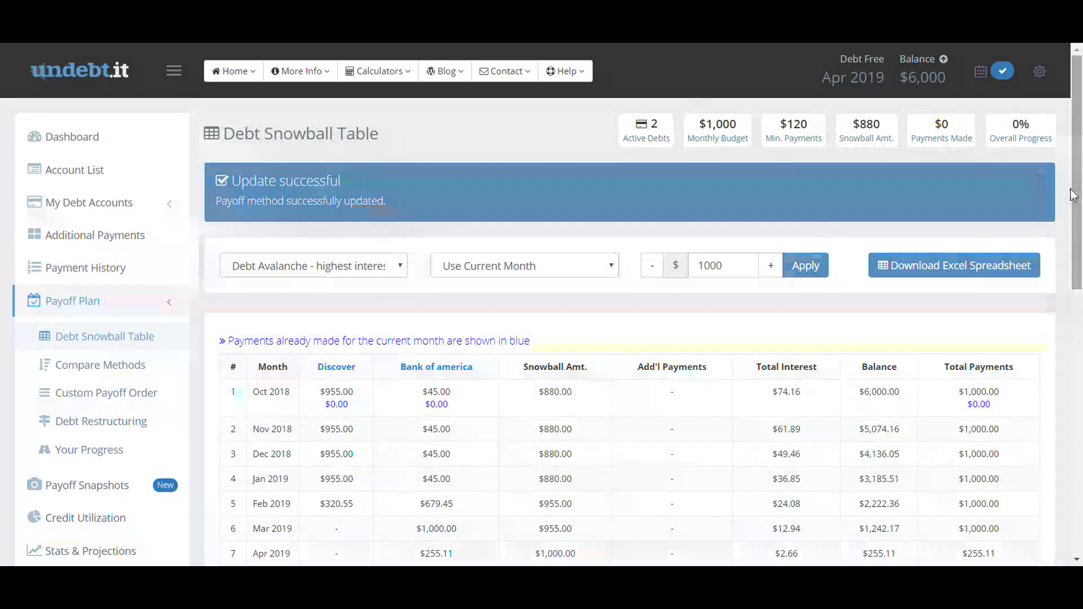
# - Switch the payoff method back to Debt Snowball - lowest balance and check the October 2018 snowball amount
pyautogui.click(347, 268)
pyautogui.click(332, 292)
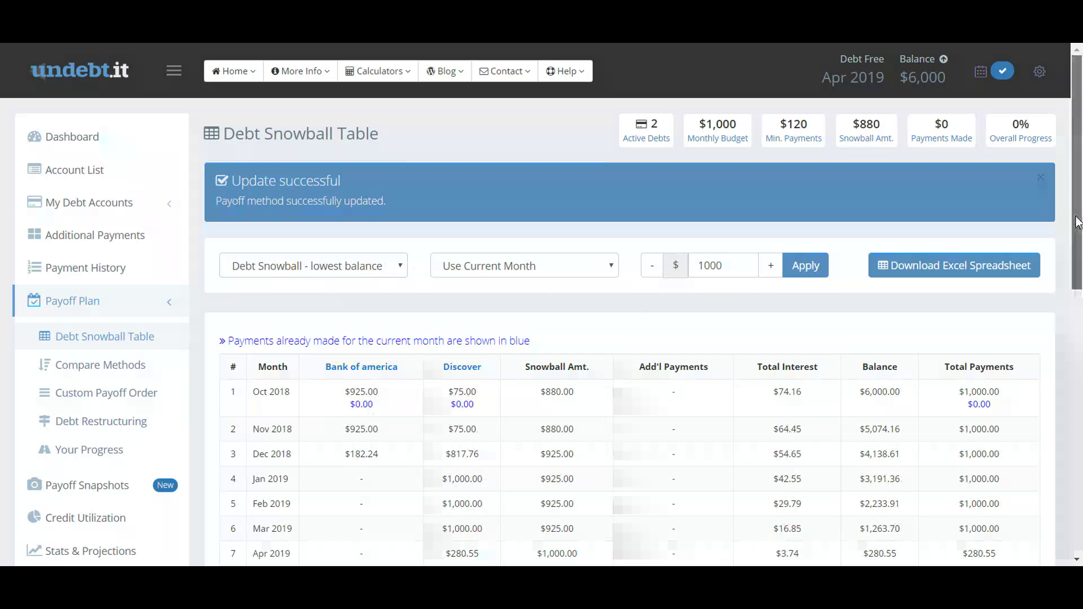
pyautogui.scroll(-2, 1077, 222)
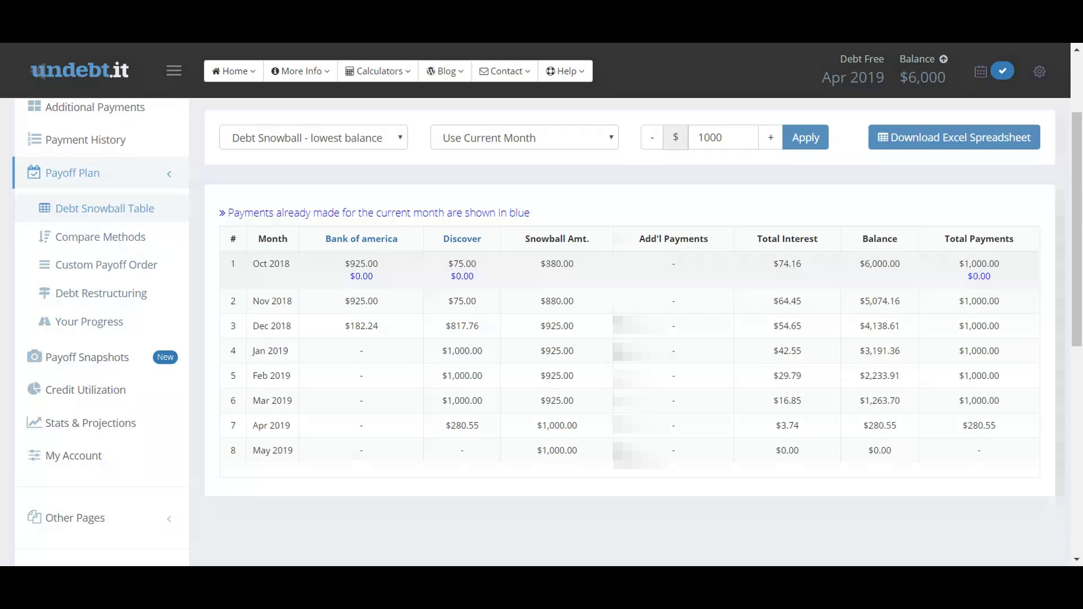
pyautogui.moveTo(545, 264); pyautogui.dragTo(574, 264)
pyautogui.click(585, 267)
# - Set the monthly budget of the debt snowball plan to 1200, apply it, and review the updated schedule
pyautogui.scroll(2, 1077, 246)
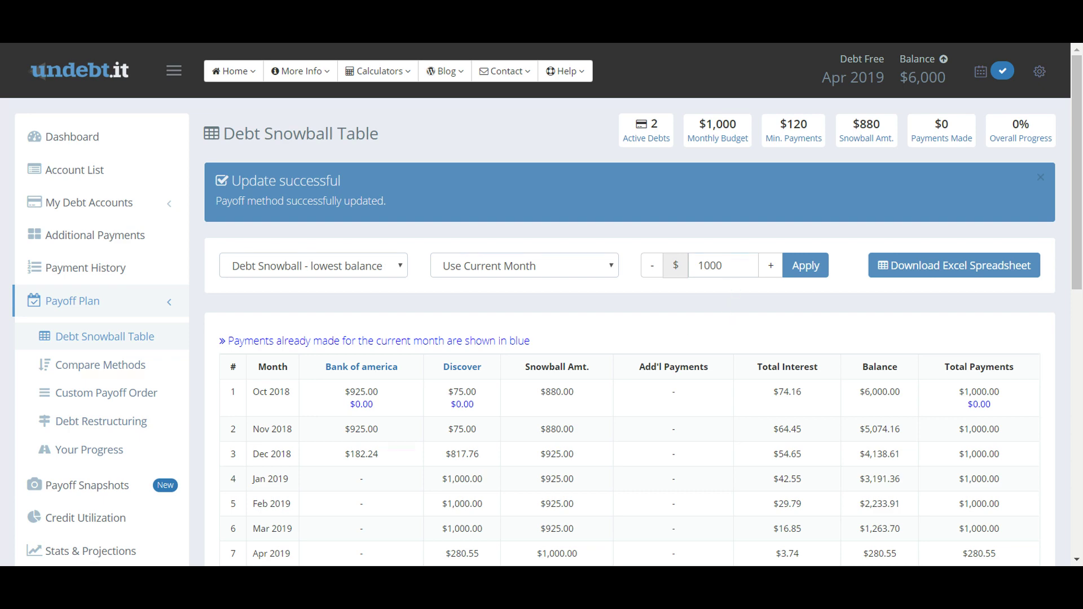
pyautogui.click(730, 267)
pyautogui.write('2')
pyautogui.click(807, 272)
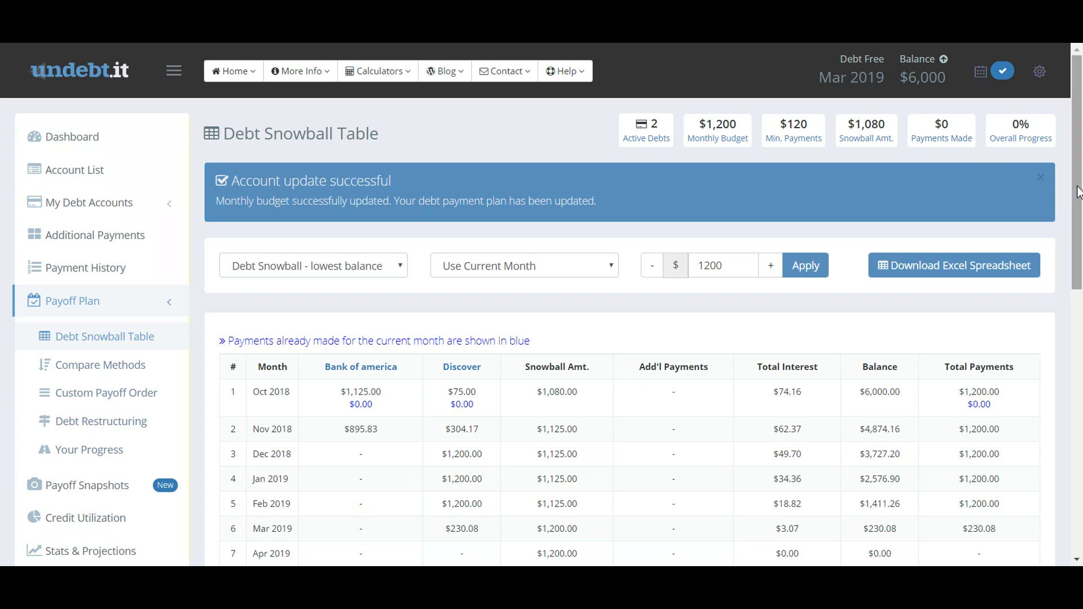
pyautogui.moveTo(1076, 185); pyautogui.dragTo(1076, 223)
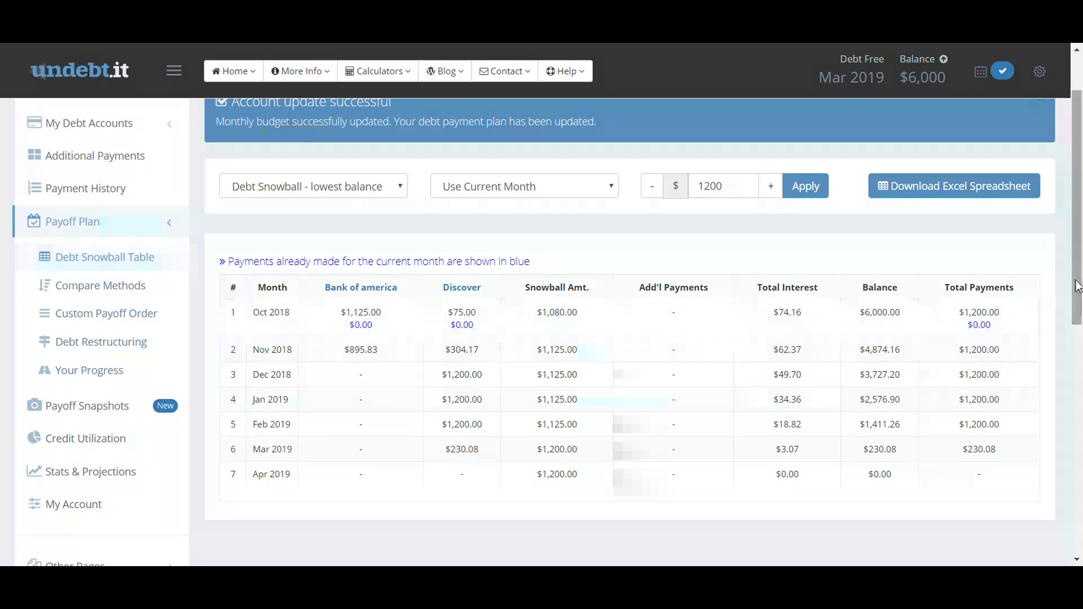
pyautogui.scroll(1, 1077, 287)
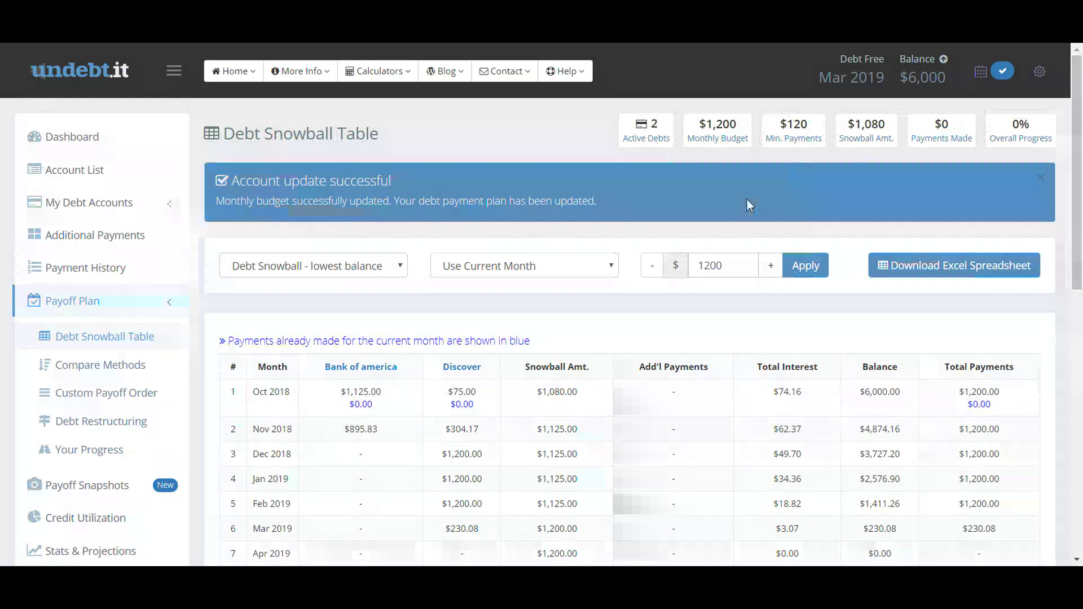
# - Open the account settings and review the debt payoff method and total budget options
pyautogui.click(1040, 74)
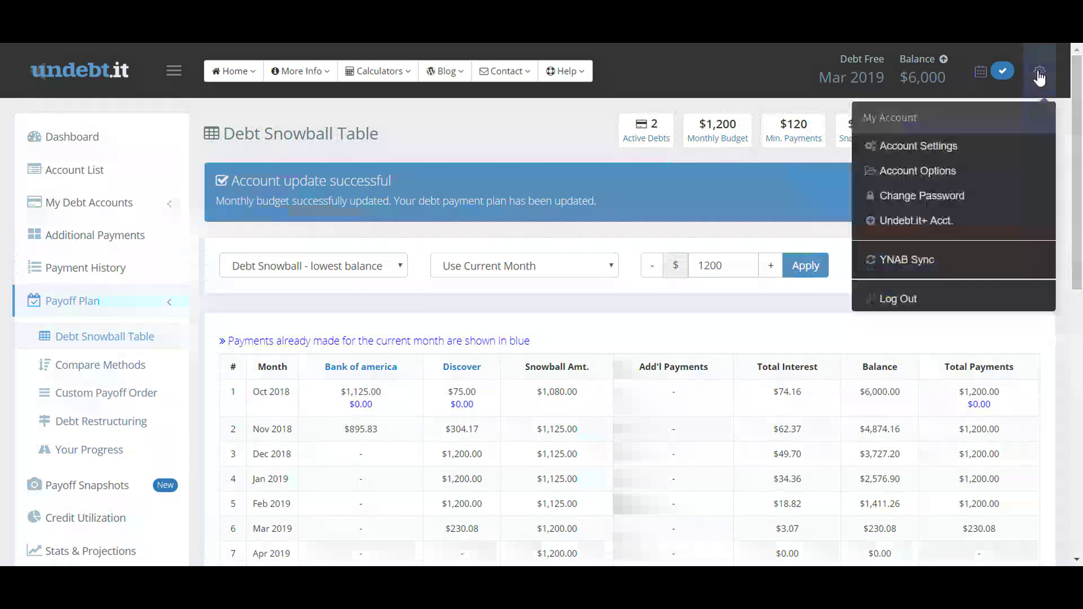
pyautogui.click(935, 148)
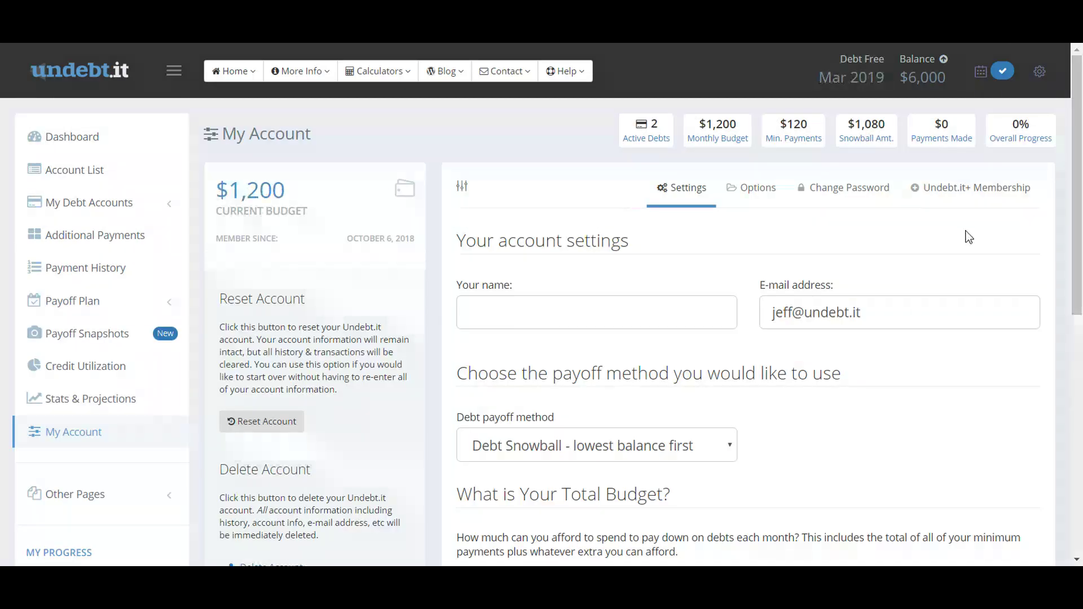
pyautogui.scroll(-2, 1075, 263)
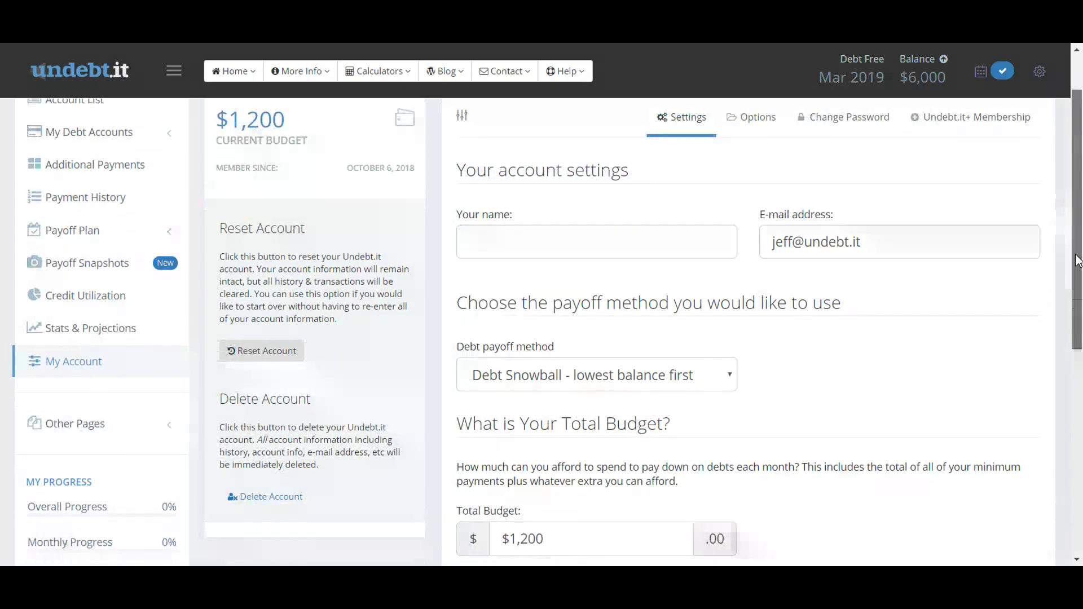
pyautogui.scroll(-1, 1076, 261)
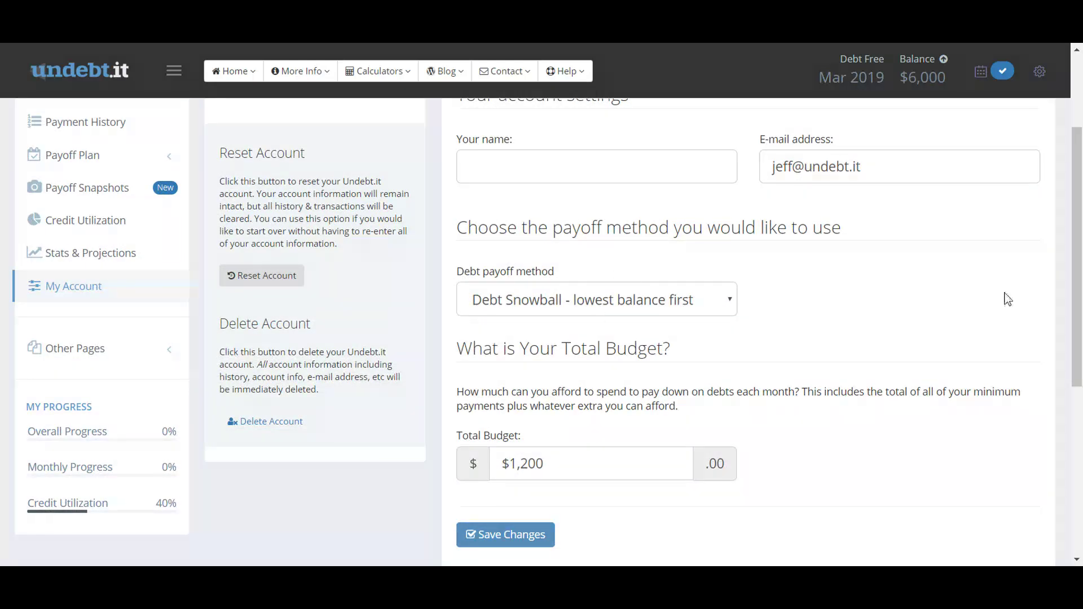
pyautogui.scroll(3, 1078, 283)
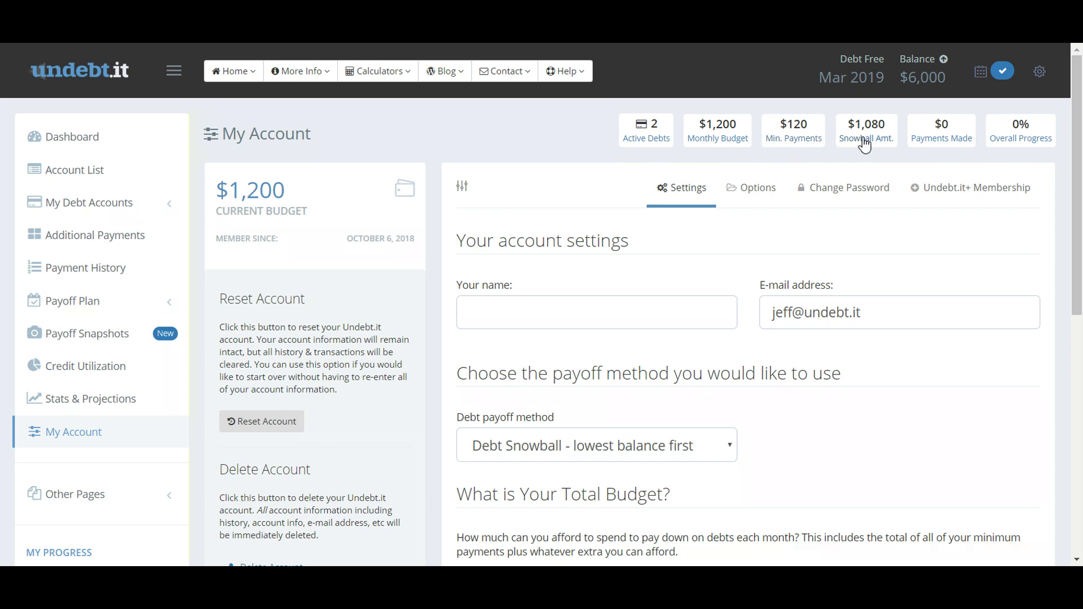
# - Return to the dashboard and examine the payment amounts for both debts in the debt account payment manager
pyautogui.click(794, 142)
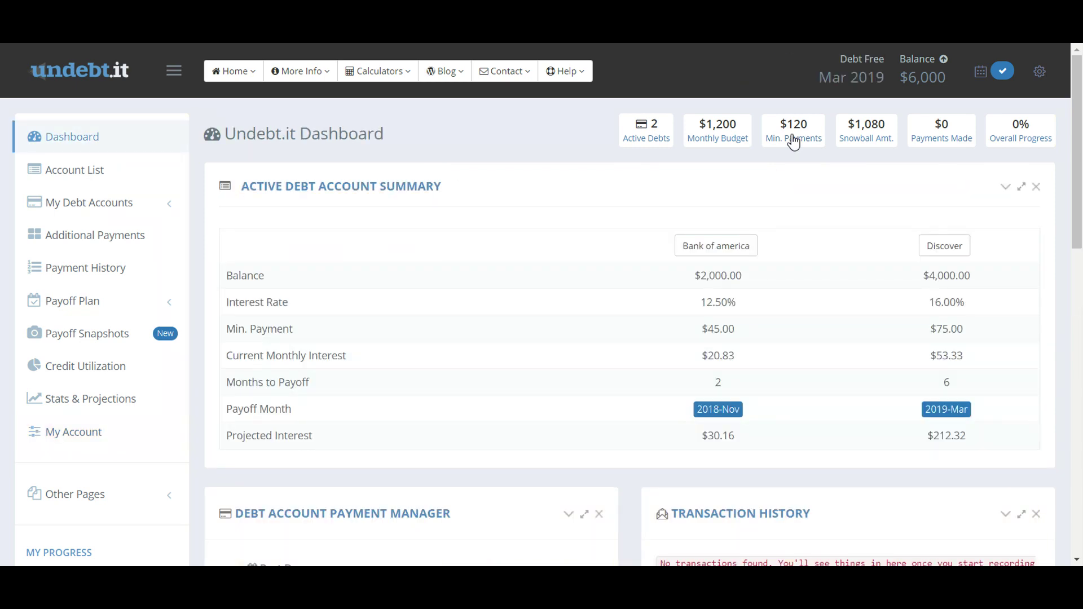
pyautogui.moveTo(1074, 177); pyautogui.dragTo(1064, 405)
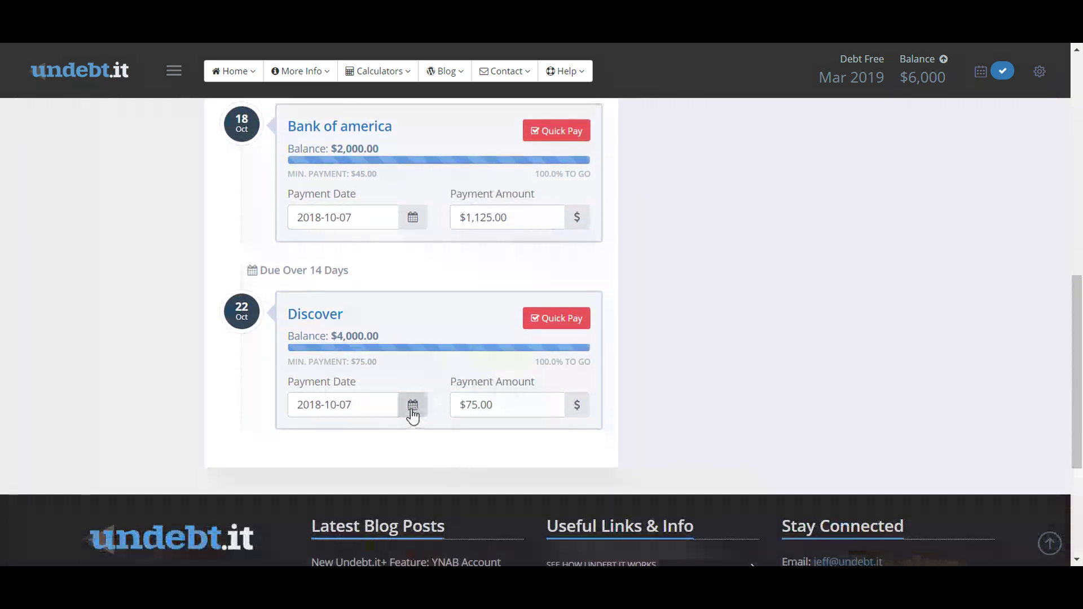
# - Record a $75.00 quick payment on the Discover debt with payment date 2018-10-09
pyautogui.click(413, 407)
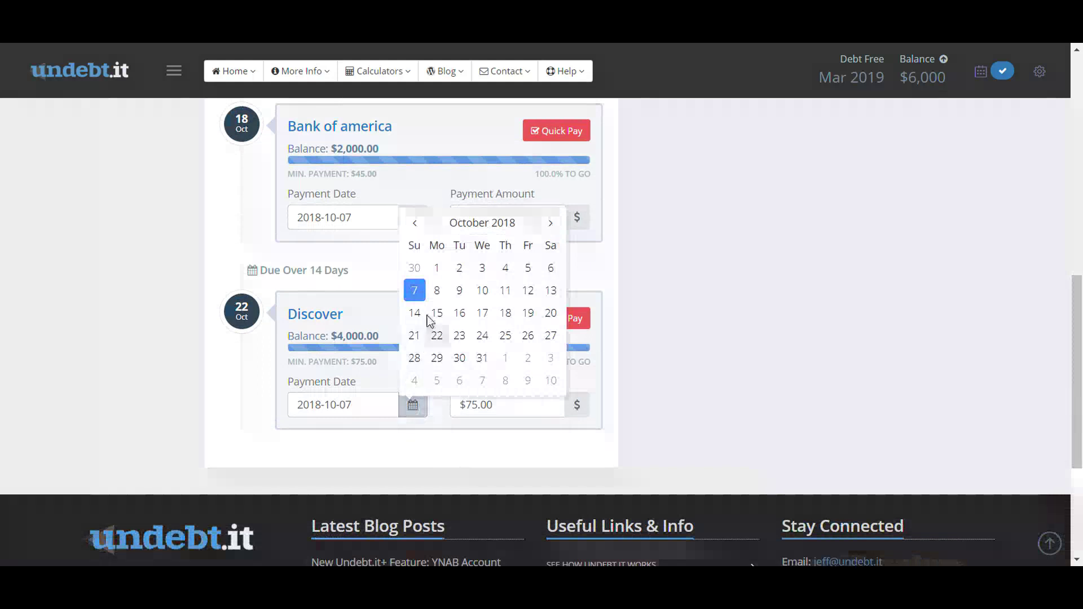
pyautogui.click(459, 292)
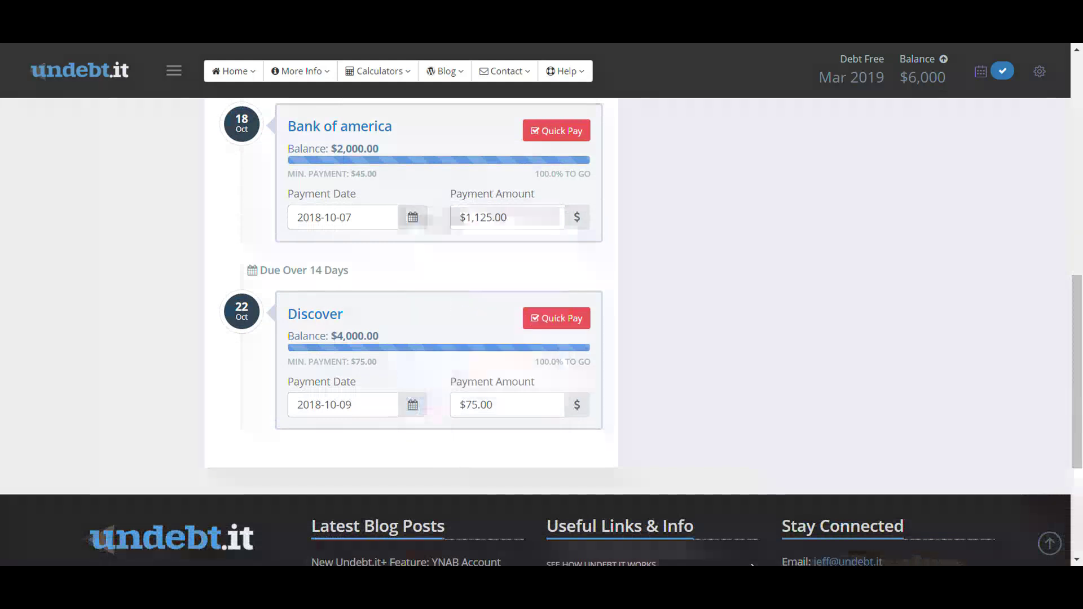
pyautogui.click(494, 405)
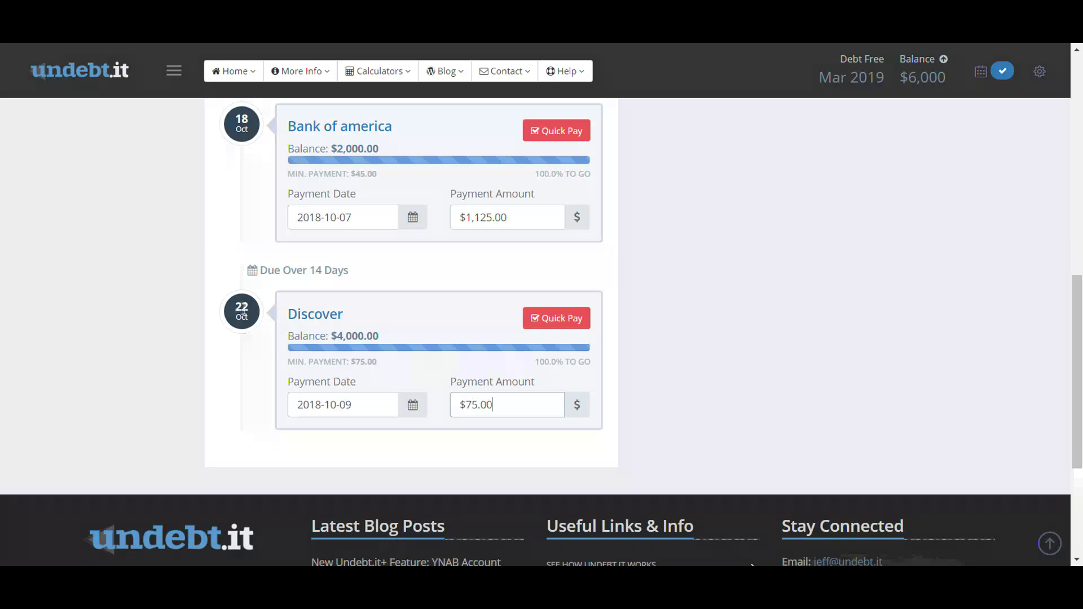
pyautogui.click(559, 326)
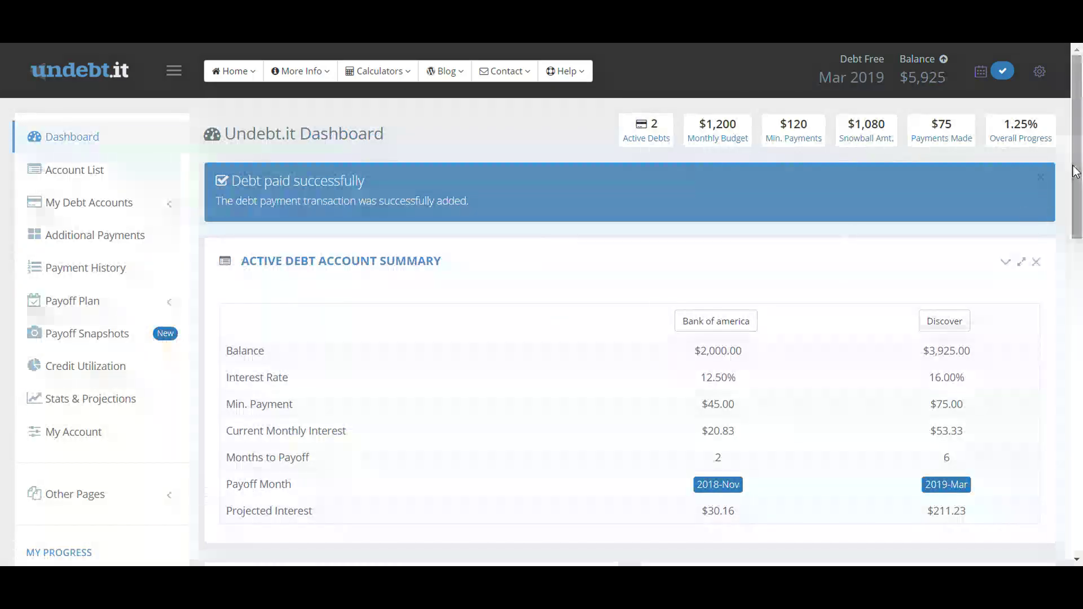
# - Review both debts in the payment manager and dashboard summary, and open the debt snowball table to check the October 2018 payments
pyautogui.moveTo(1076, 163); pyautogui.dragTo(1077, 171)
pyautogui.scroll(-7, 1075, 169)
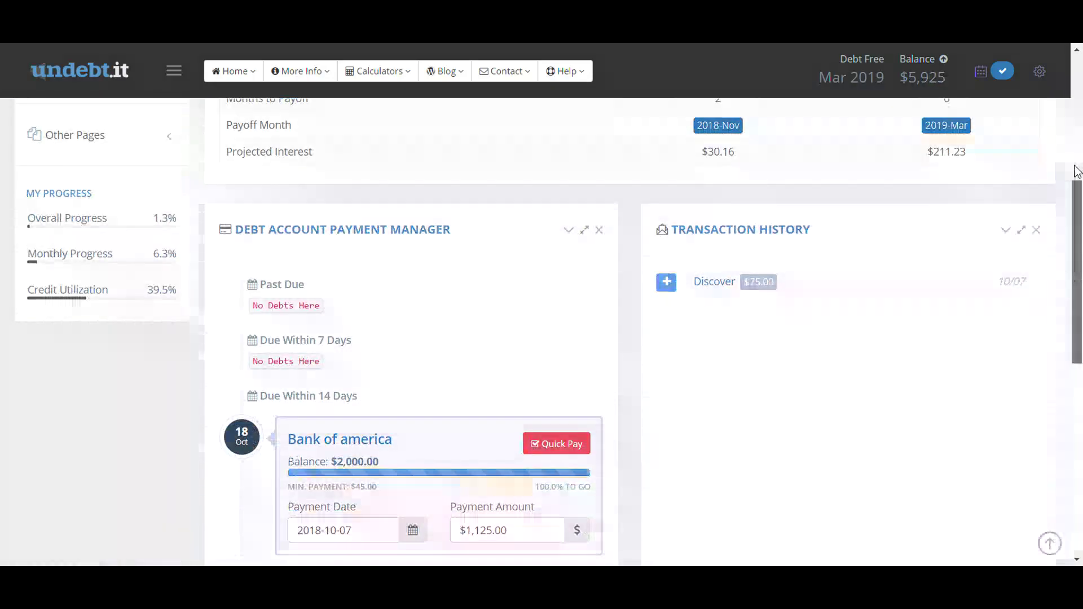
pyautogui.scroll(-2, 1066, 382)
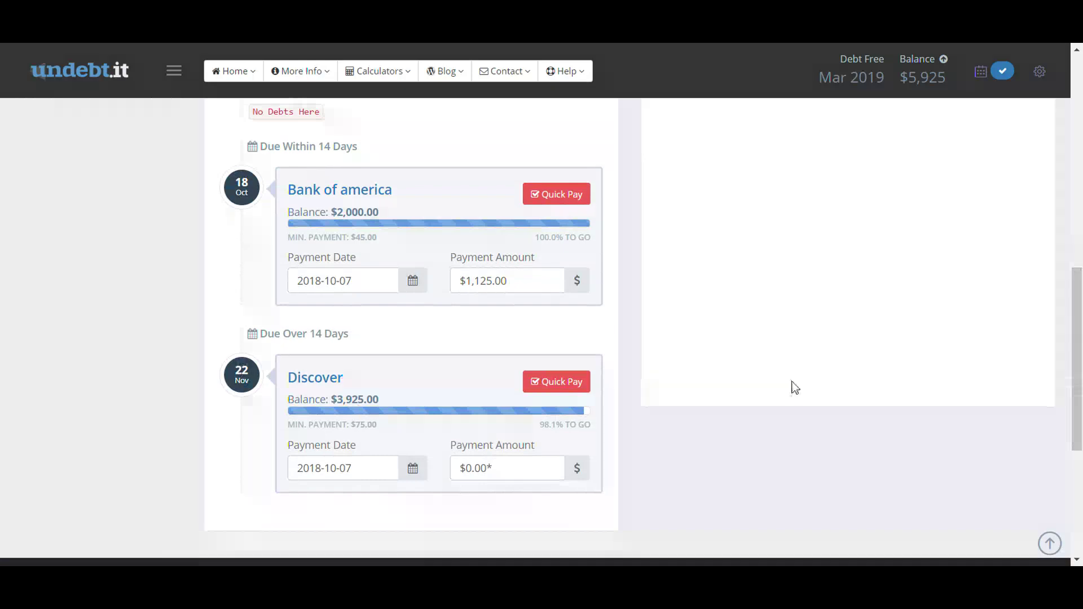
pyautogui.moveTo(1077, 369); pyautogui.dragTo(1074, 169)
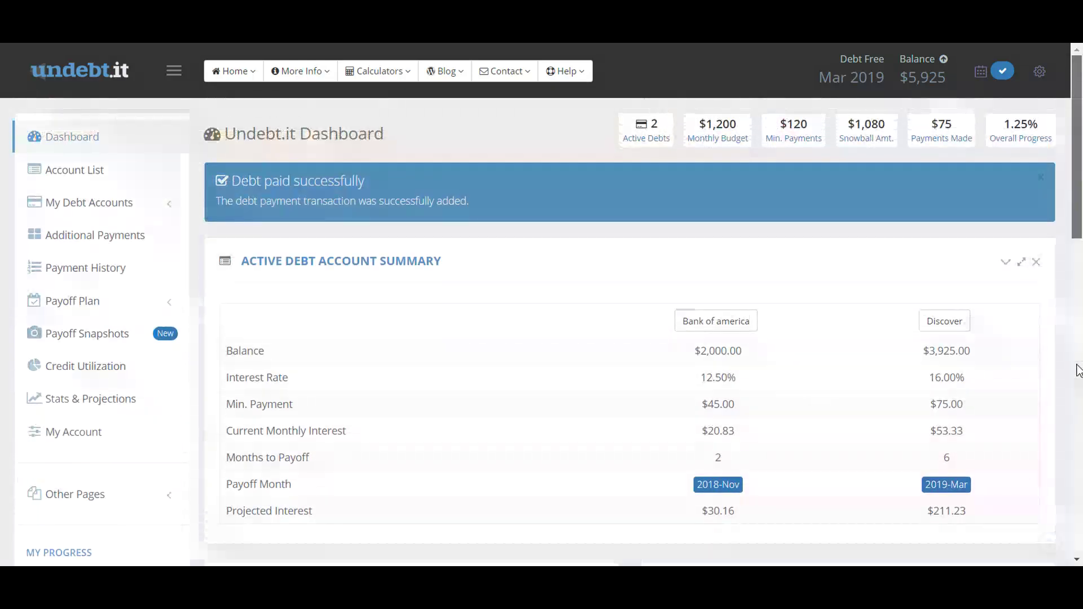
pyautogui.click(871, 141)
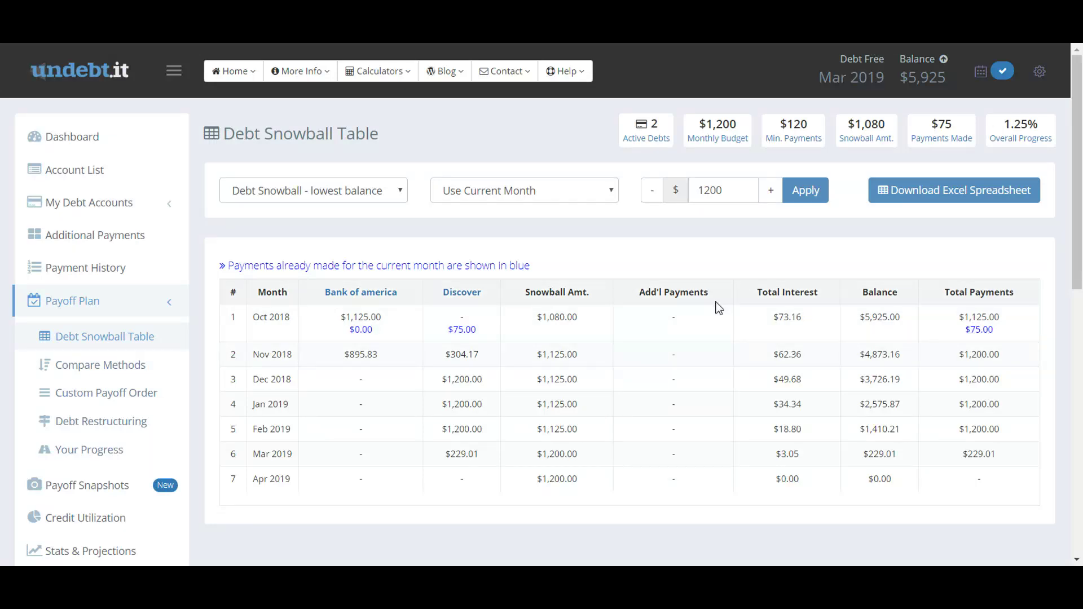
# - Record a $500 quick payment on Bank of america dated 2018-10-08 from the dashboard, and check it in the debt snowball table
pyautogui.click(794, 139)
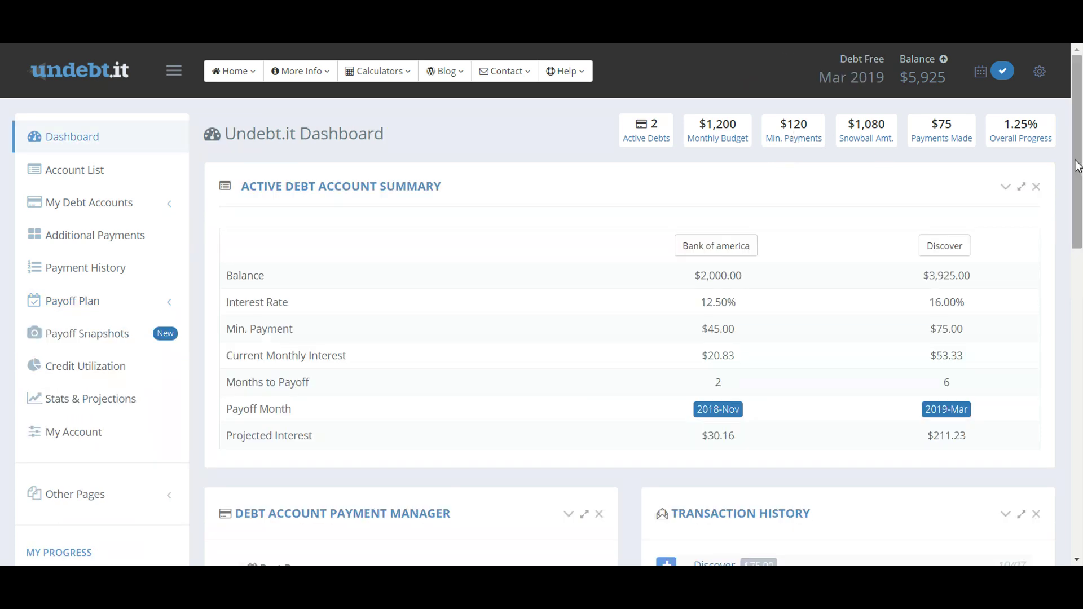
pyautogui.scroll(-6, 1078, 166)
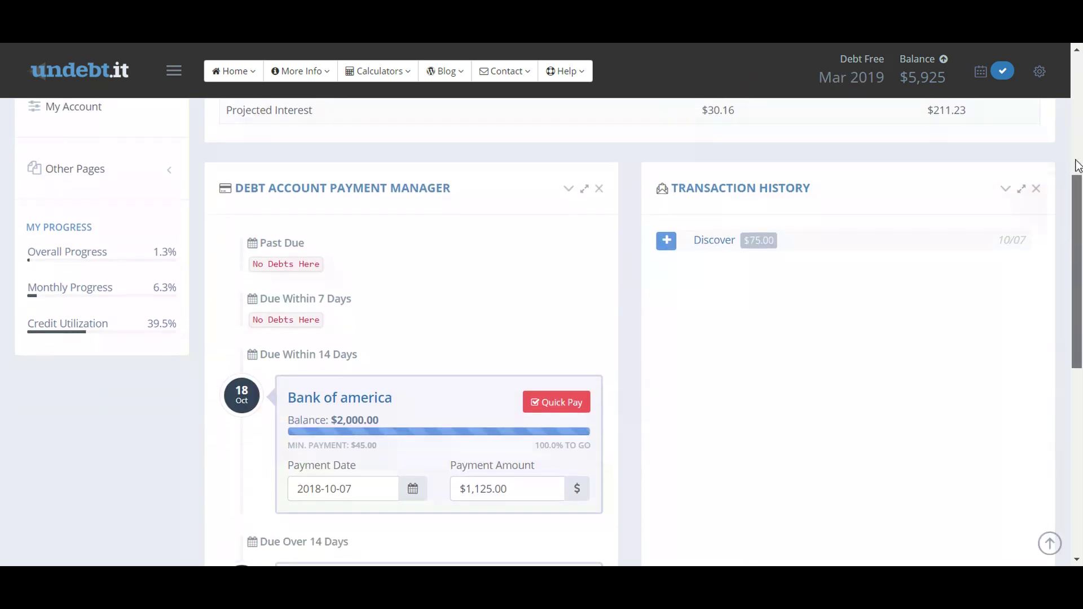
pyautogui.scroll(-2, 1077, 166)
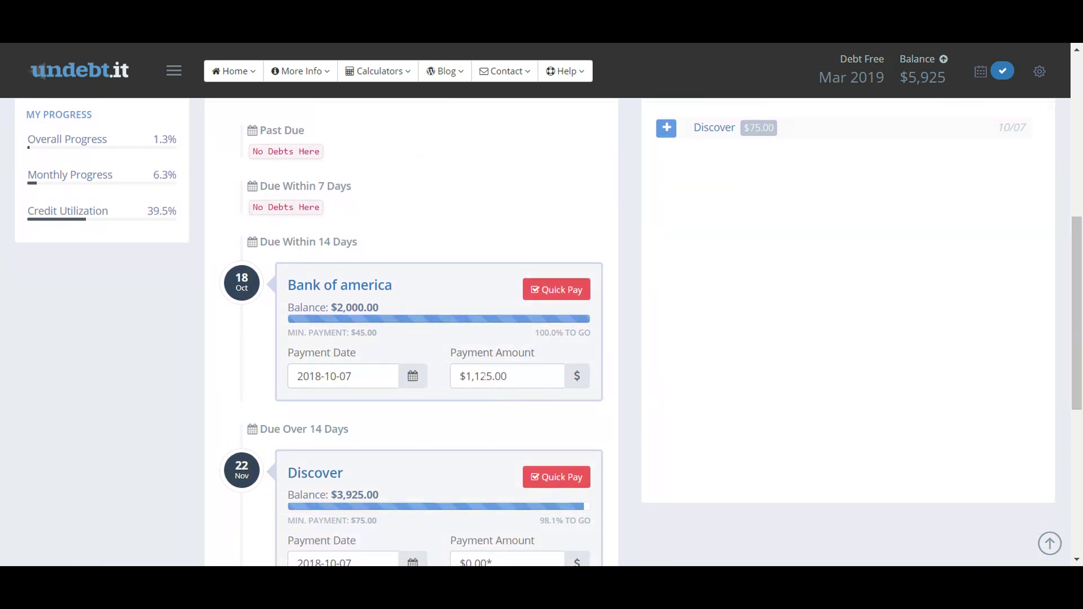
pyautogui.click(492, 377)
pyautogui.press('BackSpace')
pyautogui.press('BackSpace')
pyautogui.press('BackSpace')
pyautogui.press('BackSpace')
pyautogui.press('BackSpace')
pyautogui.write('500')
pyautogui.click(412, 378)
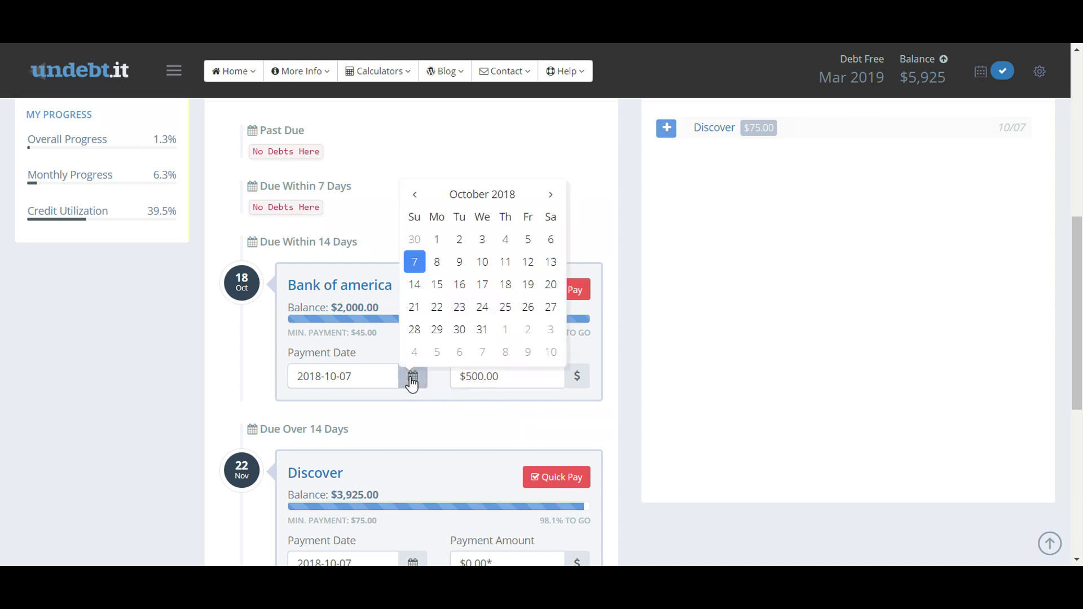
pyautogui.click(437, 262)
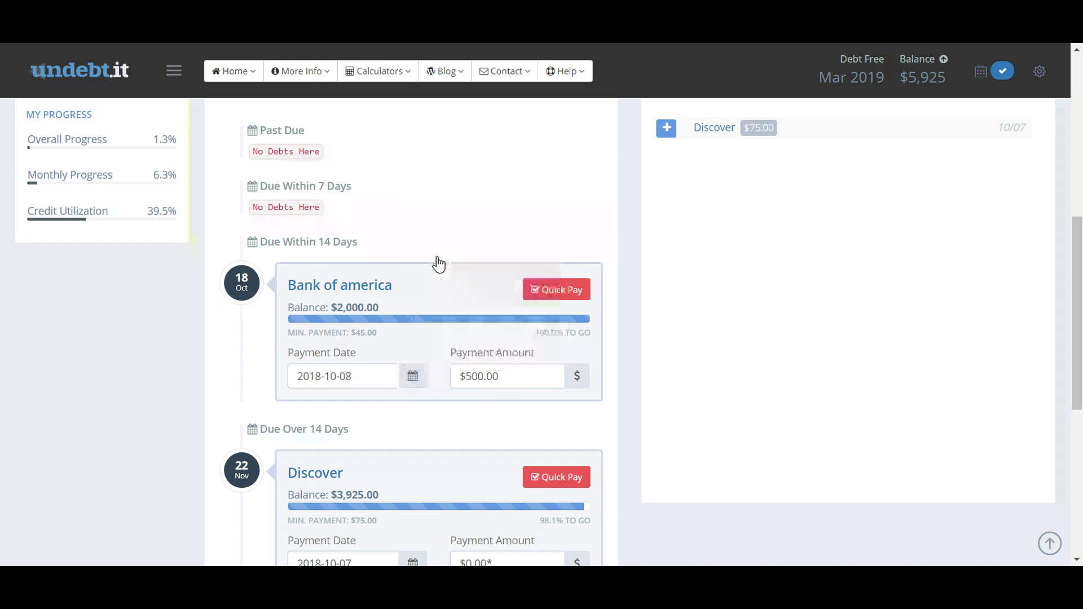
pyautogui.click(553, 291)
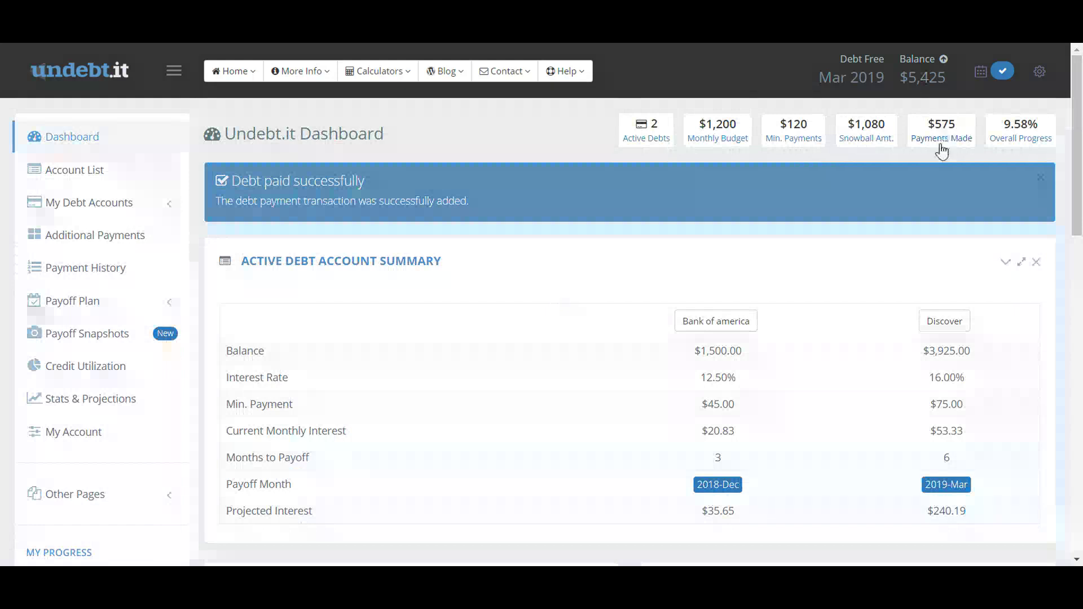
pyautogui.click(868, 146)
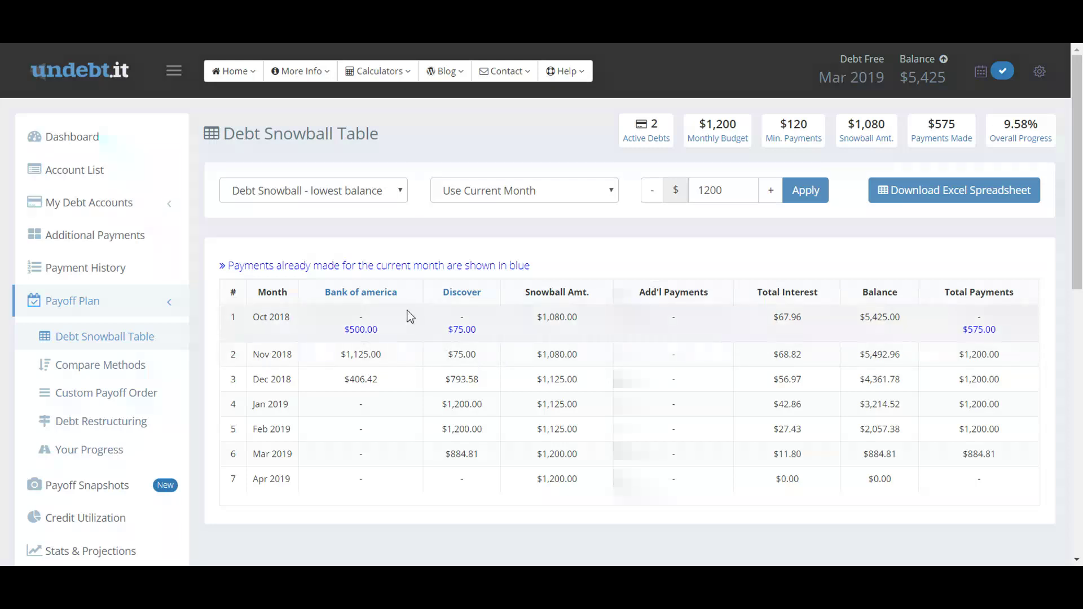
# - Set the Bank of america account's next due date to 2018-10-18 and save the updates
pyautogui.click(118, 205)
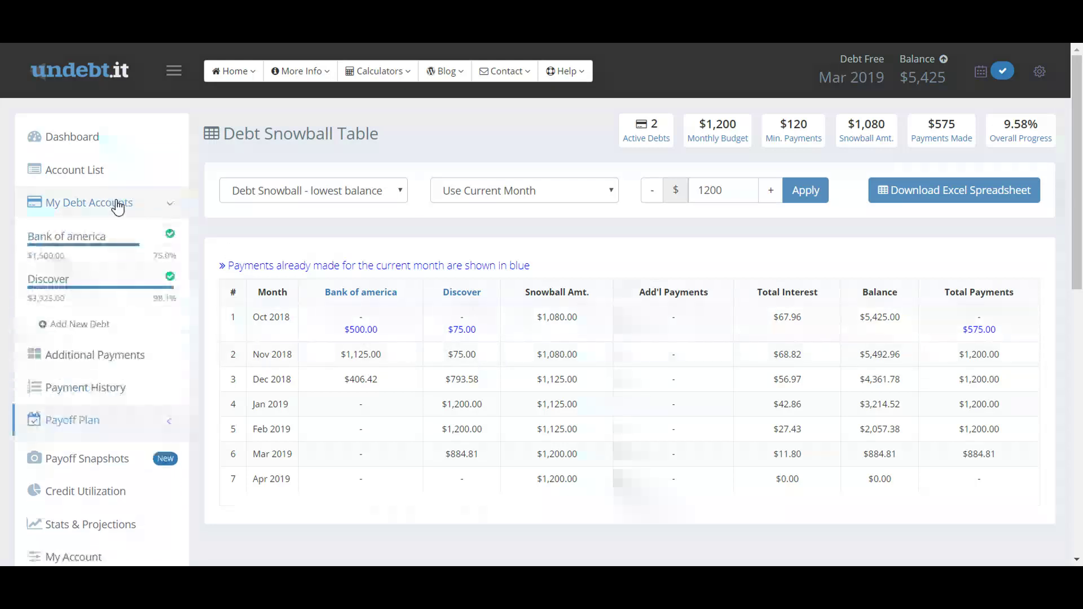
pyautogui.click(97, 244)
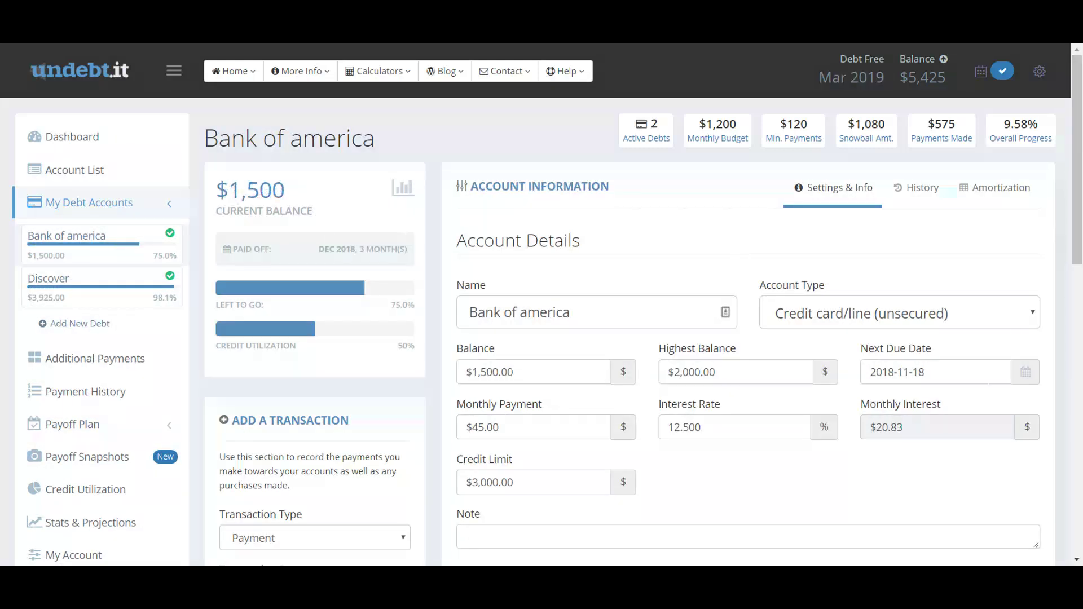
pyautogui.click(1022, 378)
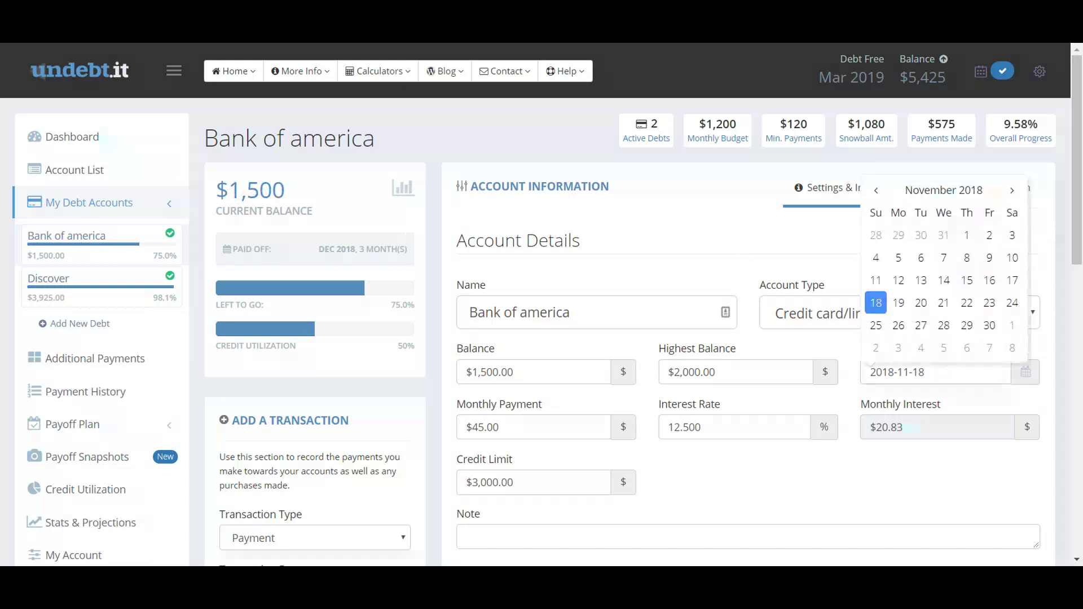
pyautogui.click(876, 190)
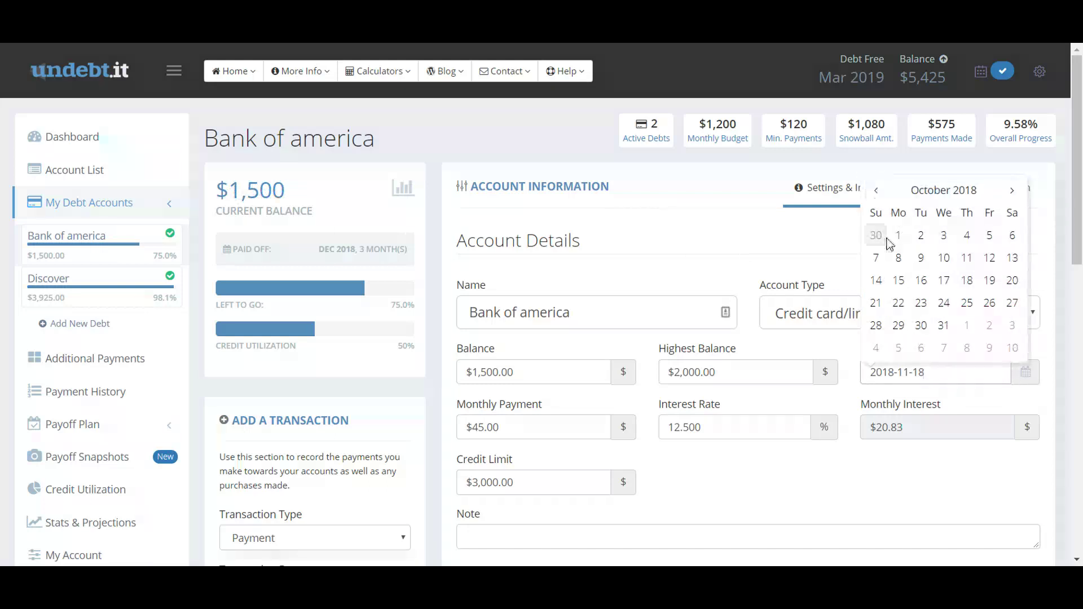
pyautogui.click(966, 281)
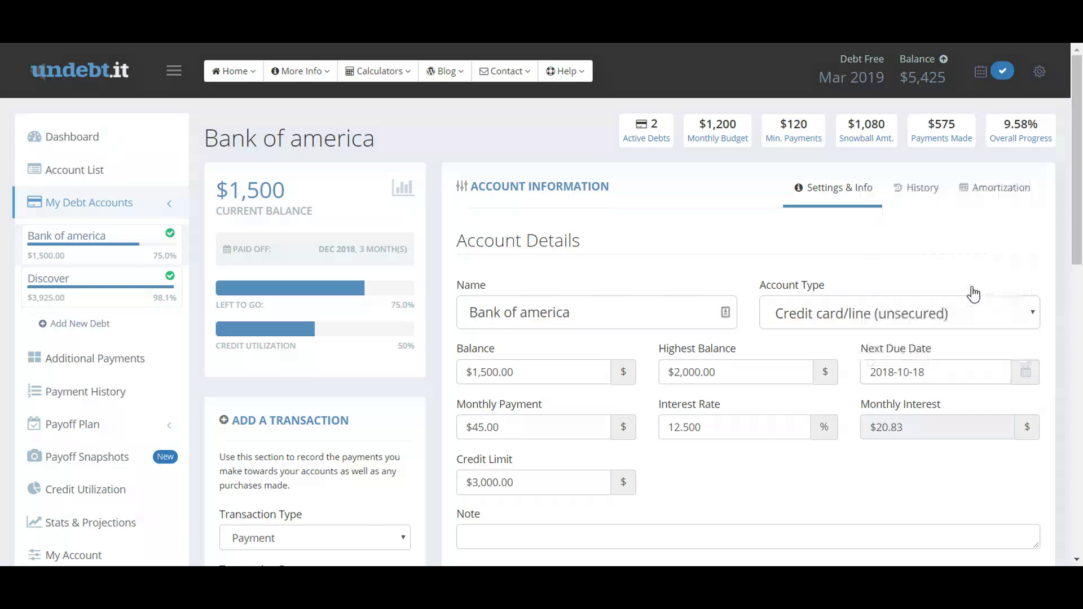
pyautogui.scroll(-8, 1077, 248)
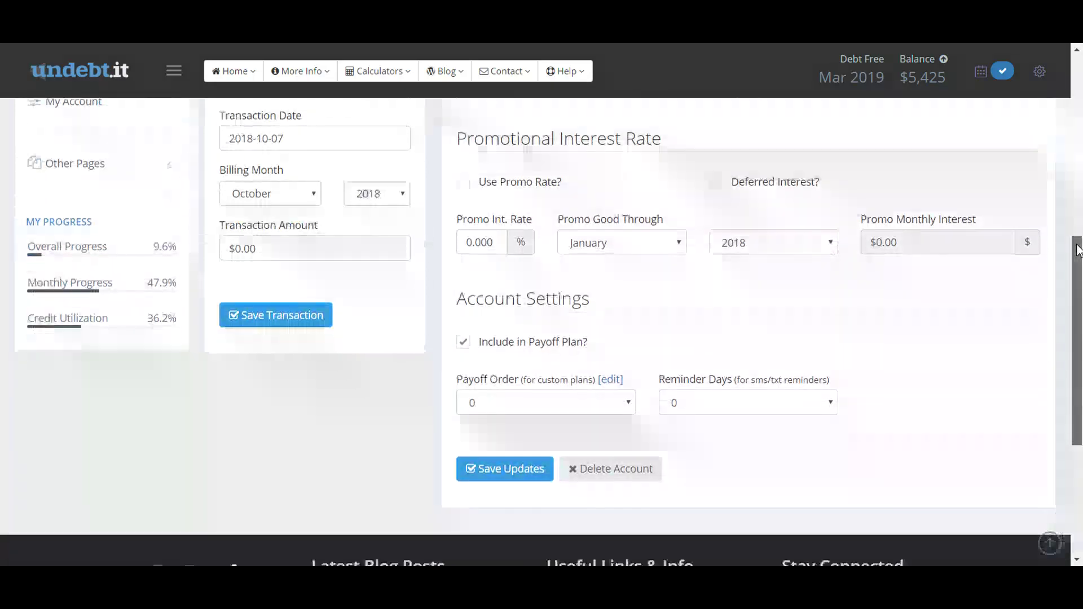
pyautogui.click(519, 471)
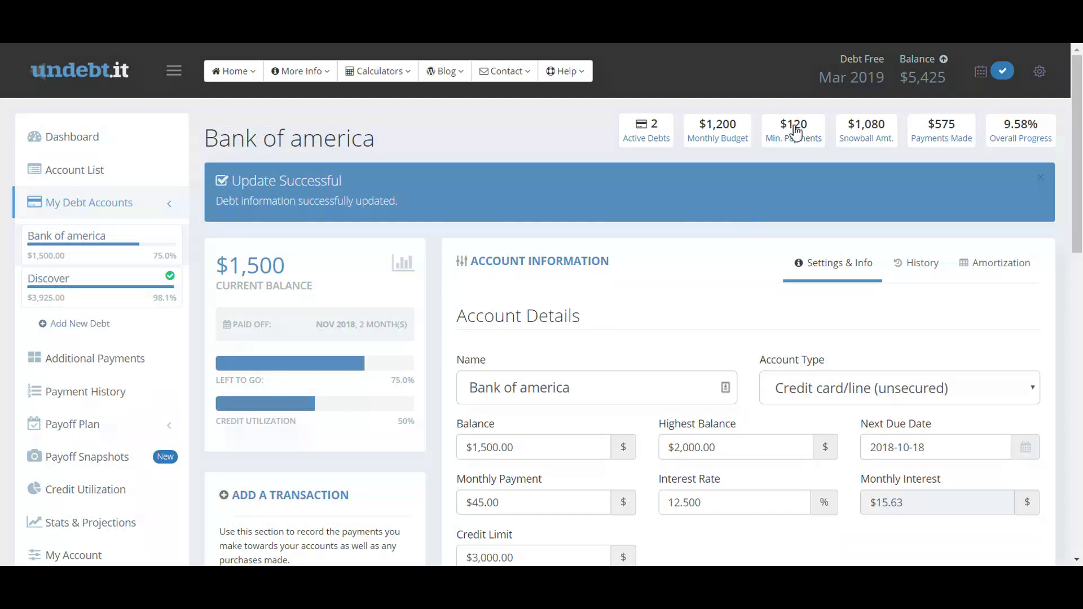
# - Return to the dashboard and check the payment amount for Bank of america in the debt account payment manager
pyautogui.click(796, 133)
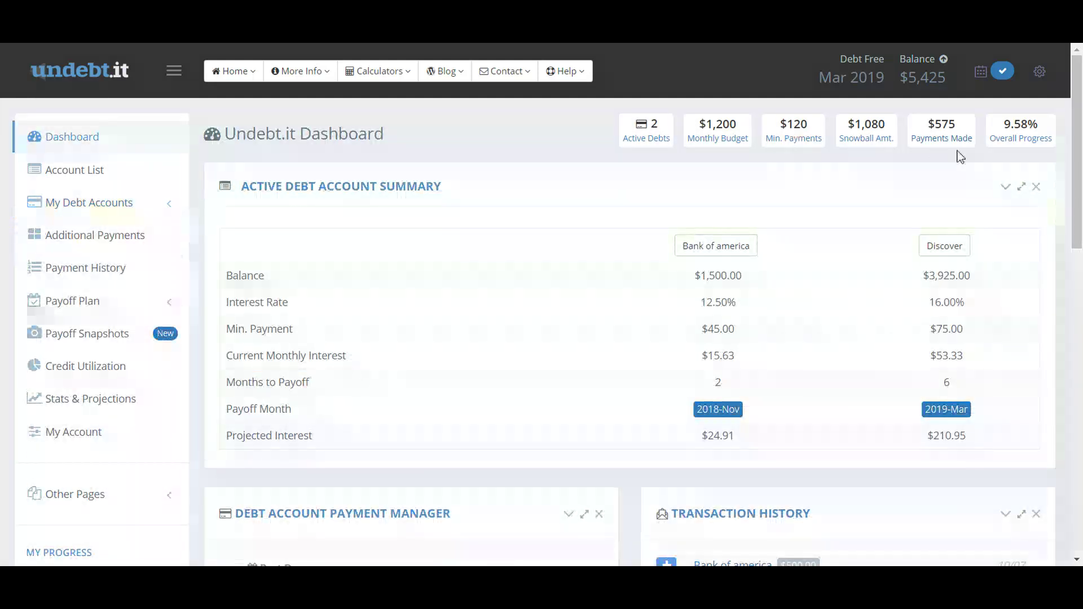
pyautogui.scroll(-8, 1073, 158)
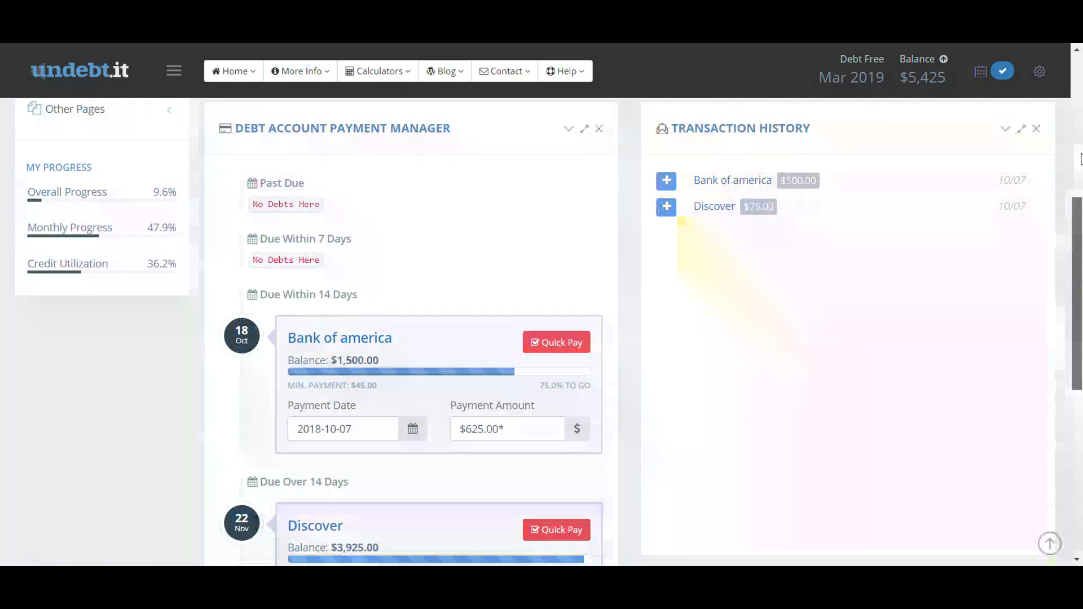
pyautogui.scroll(-1, 1074, 169)
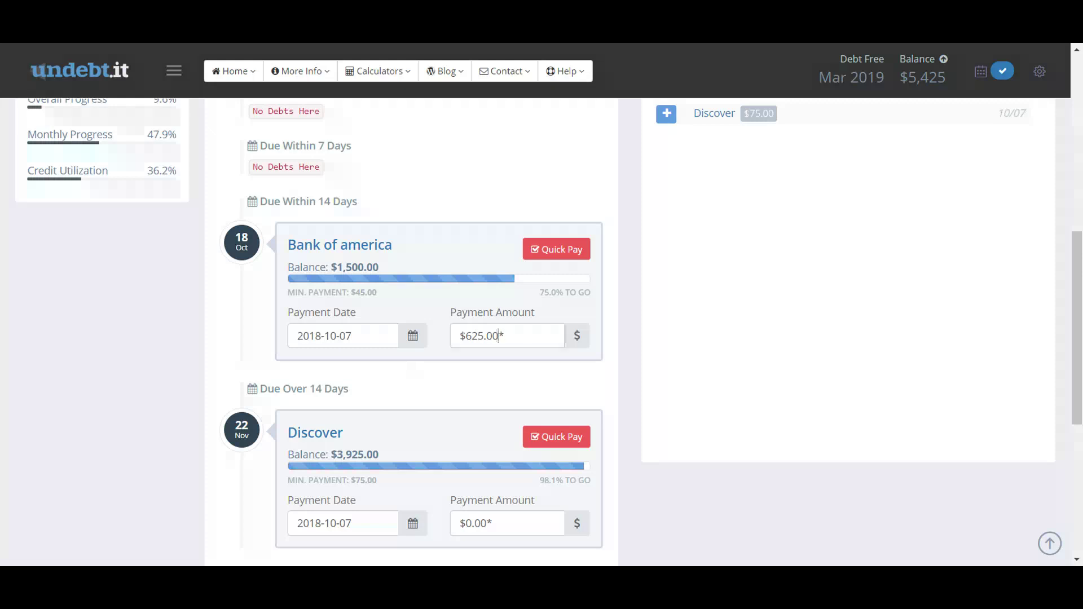
pyautogui.moveTo(499, 336); pyautogui.dragTo(465, 336)
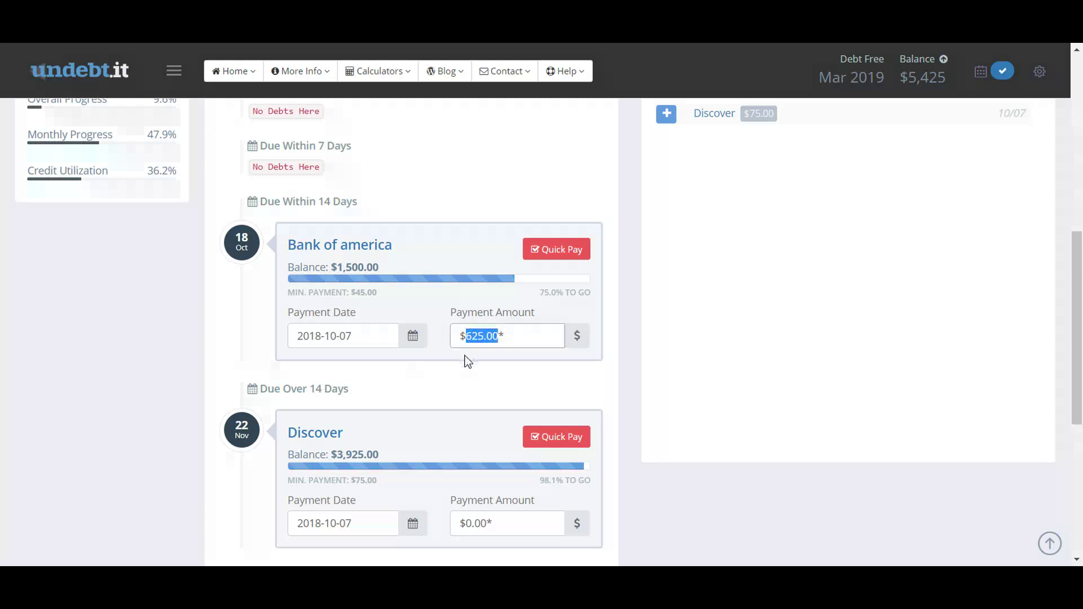
pyautogui.click(470, 363)
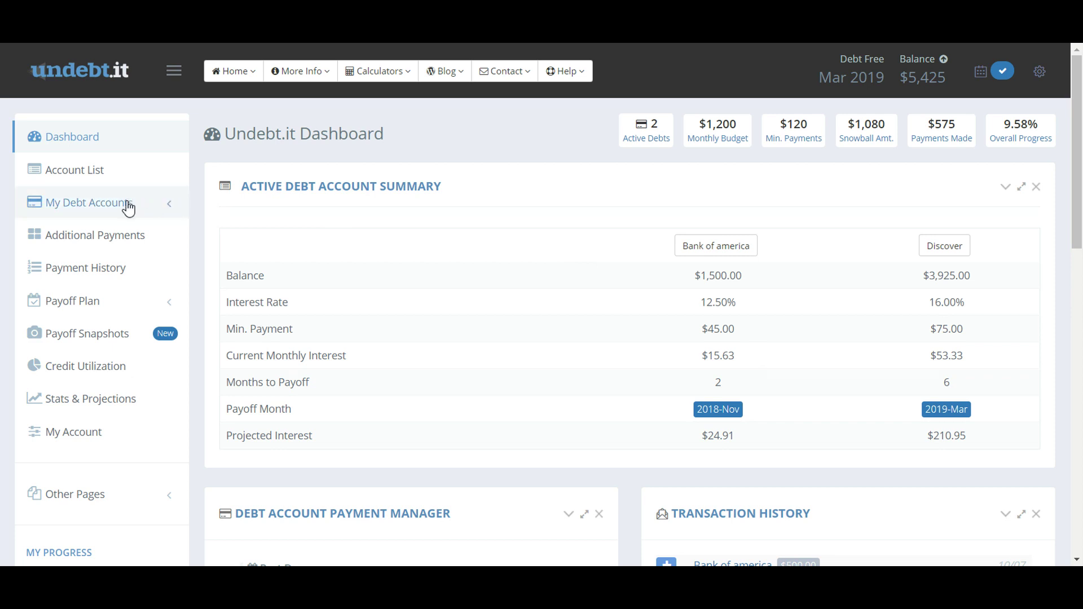
# - Look over the debt account shortcuts and open the master account list
pyautogui.click(92, 209)
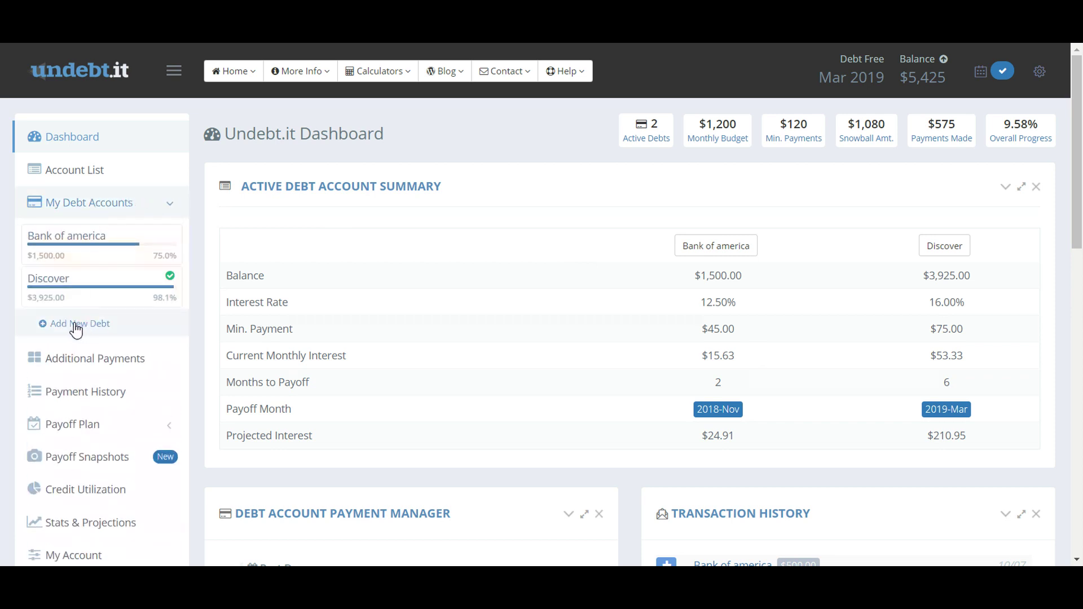
pyautogui.click(74, 176)
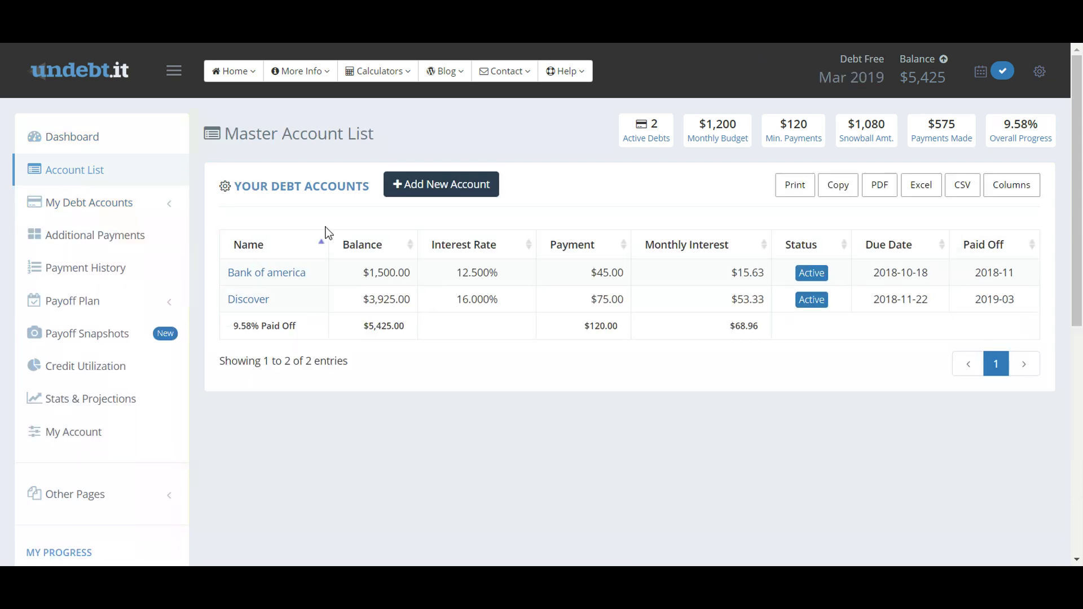